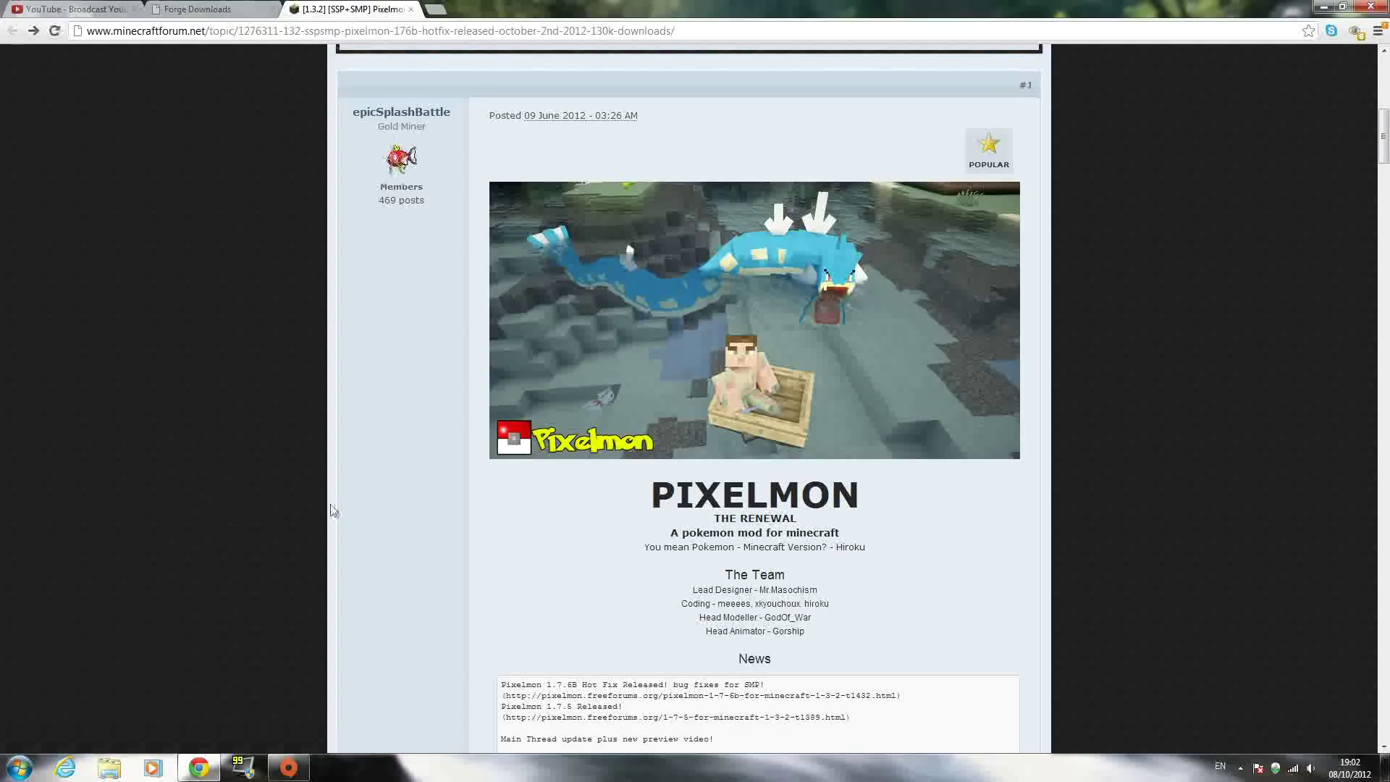
Review the Pixelmon forum thread's introduction, news and feature list to find the 1.7.6b release link.
scroll(391, 467, "down", 11)
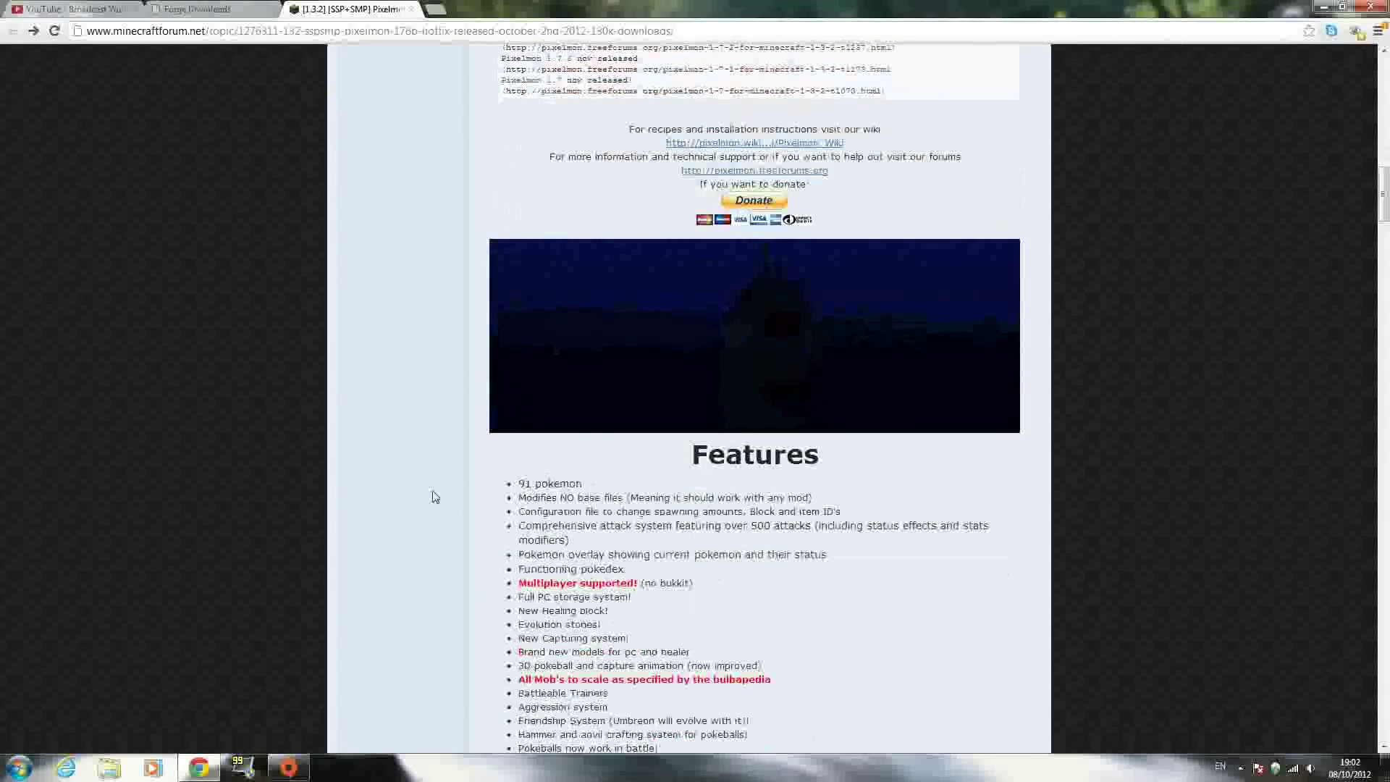
scroll(285, 453, "up", 7)
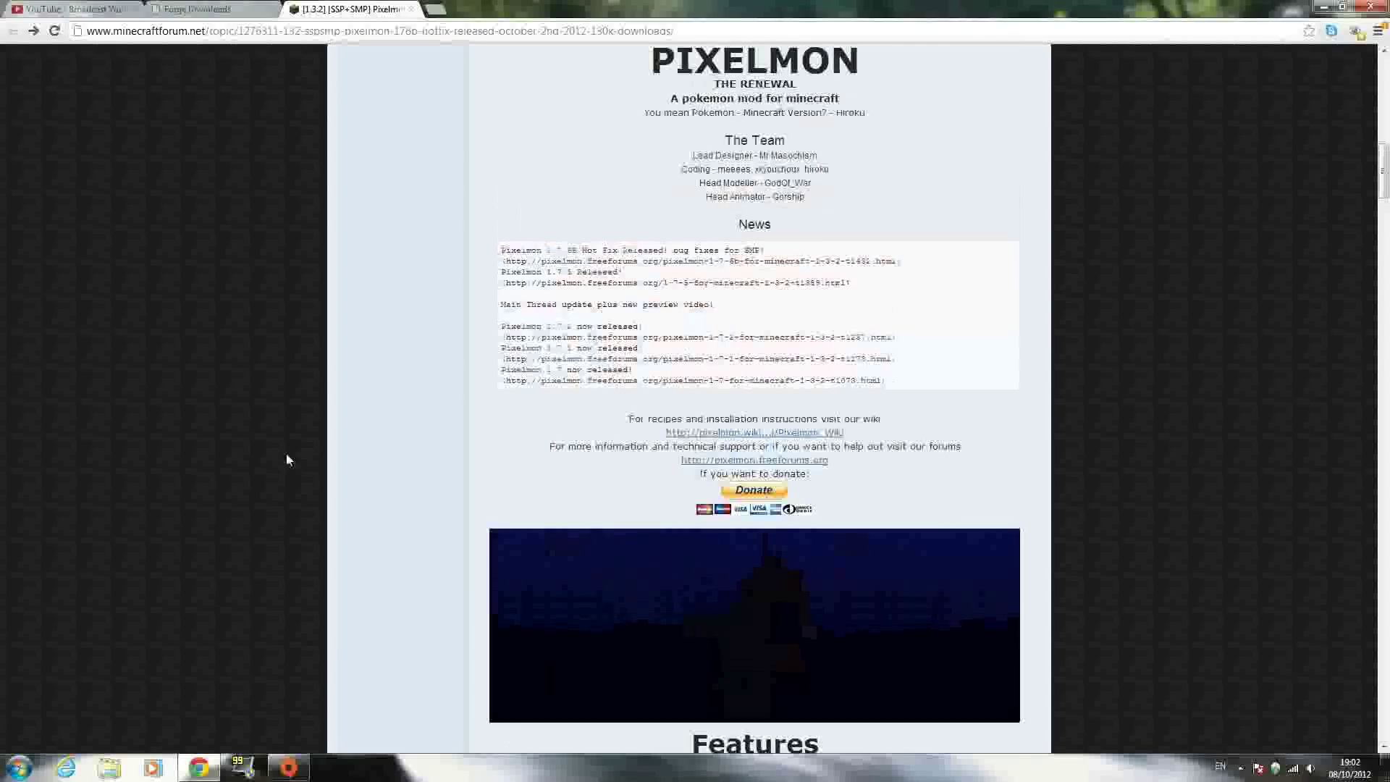
scroll(286, 460, "down", 4)
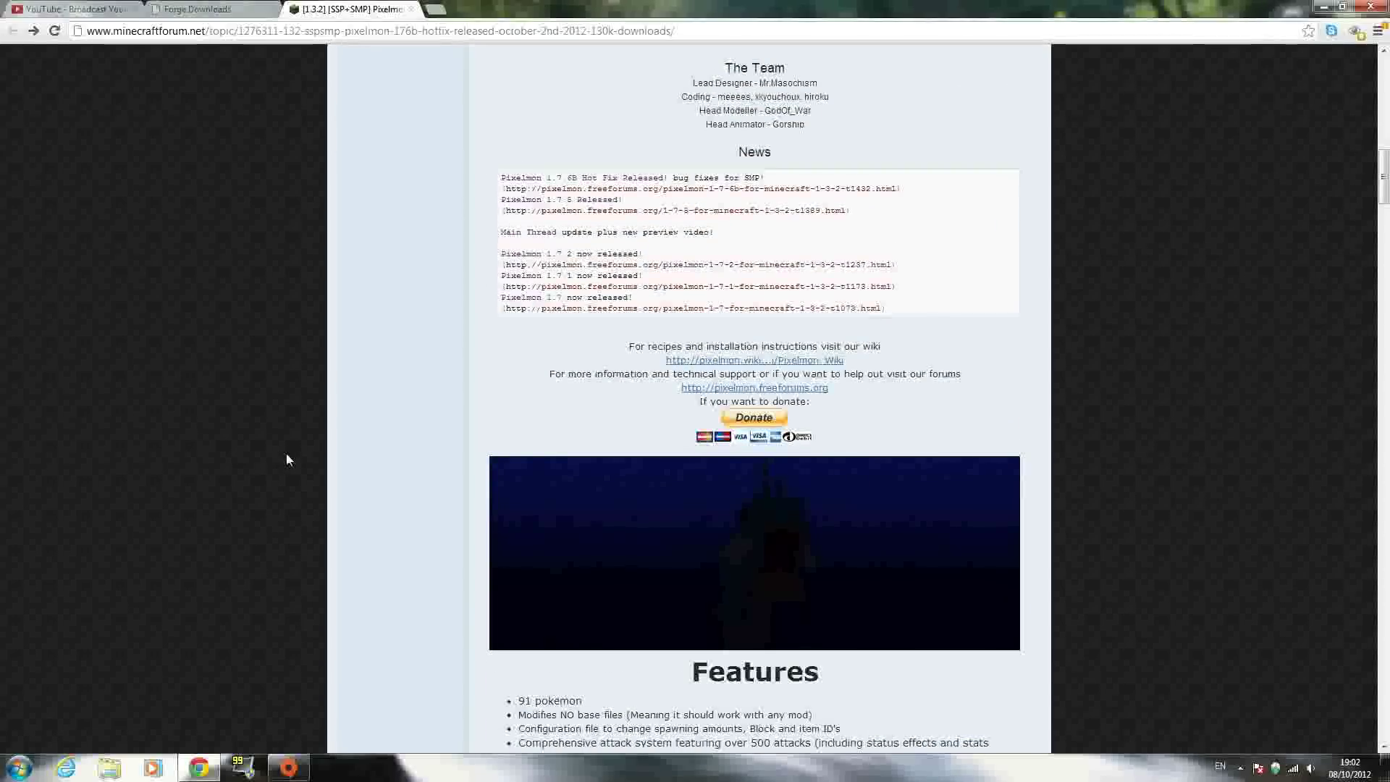
scroll(286, 460, "down", 8)
scroll(287, 459, "up", 4)
scroll(286, 460, "up", 13)
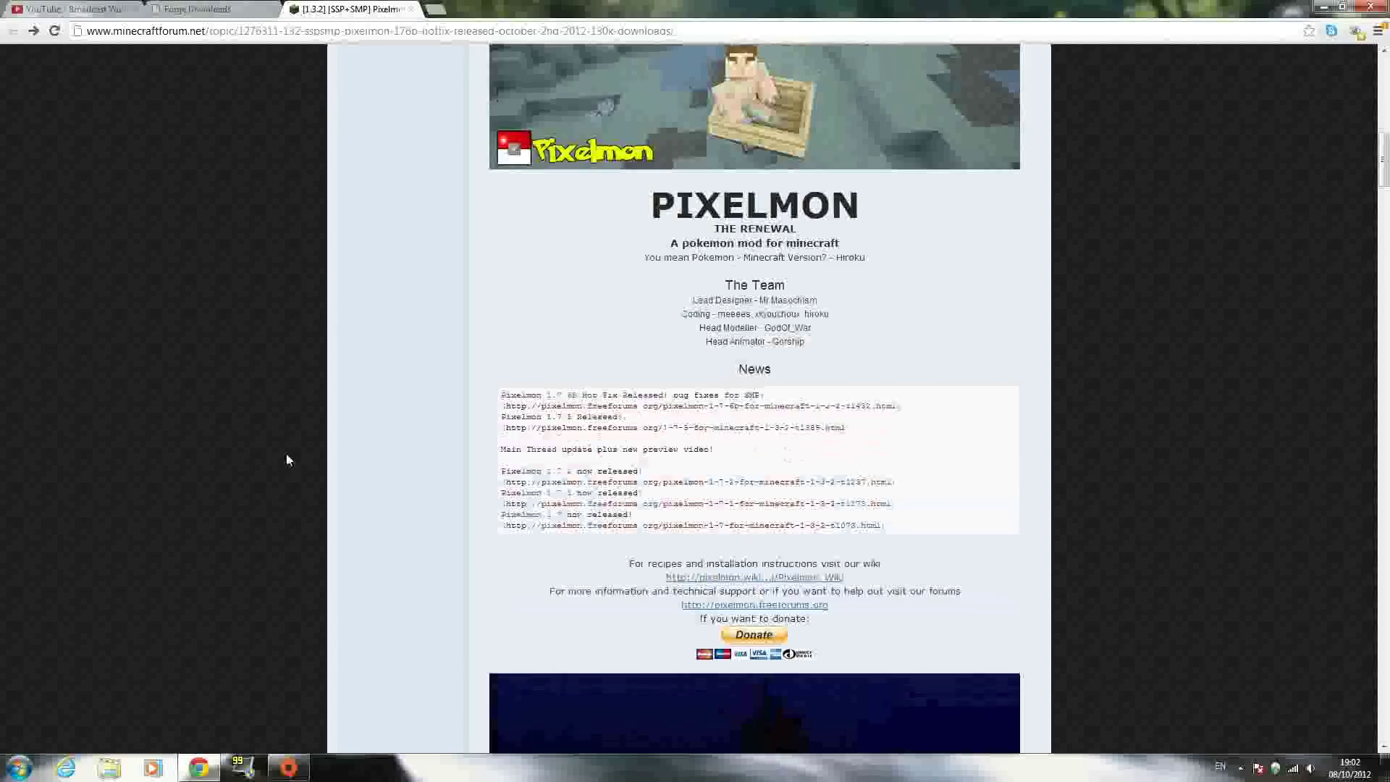
scroll(287, 293, "up", 7)
scroll(258, 306, "down", 7)
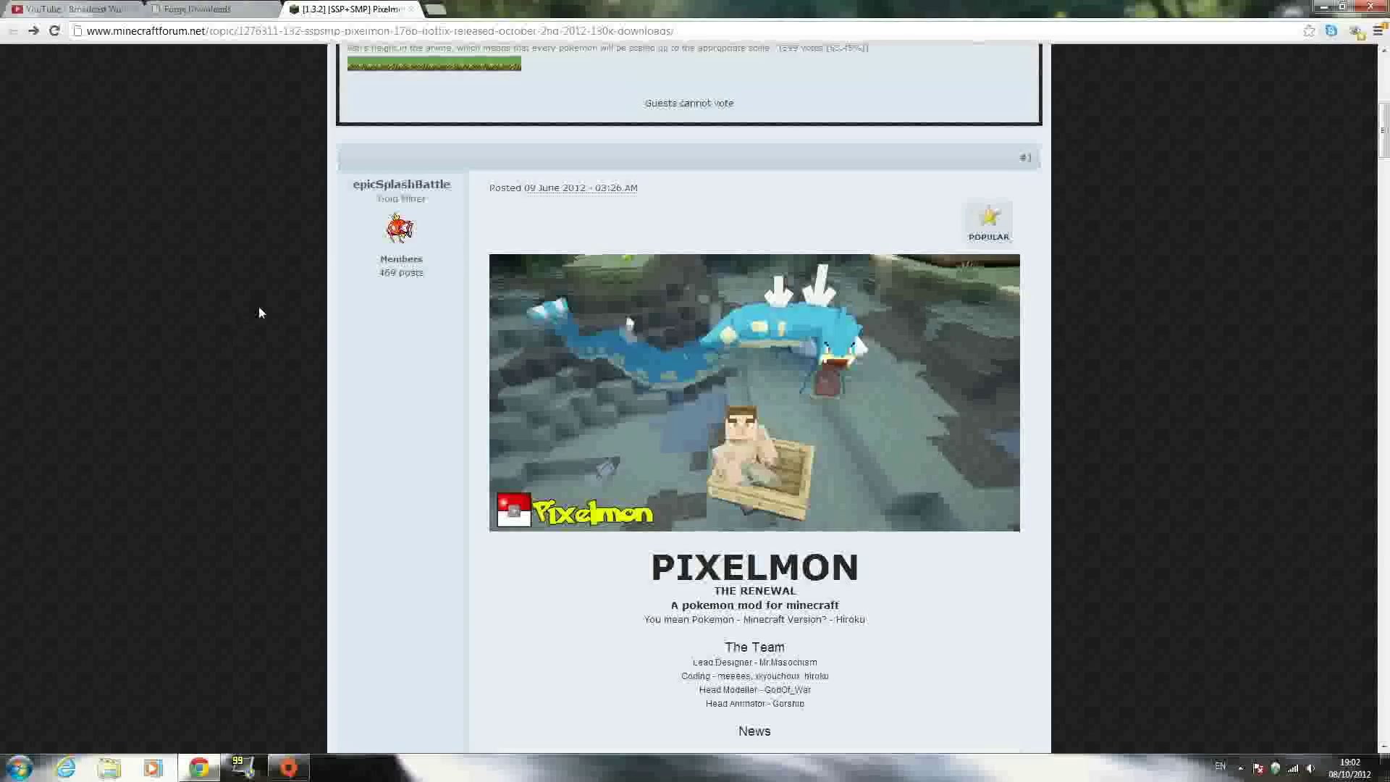
scroll(318, 254, "down", 7)
scroll(325, 262, "down", 17)
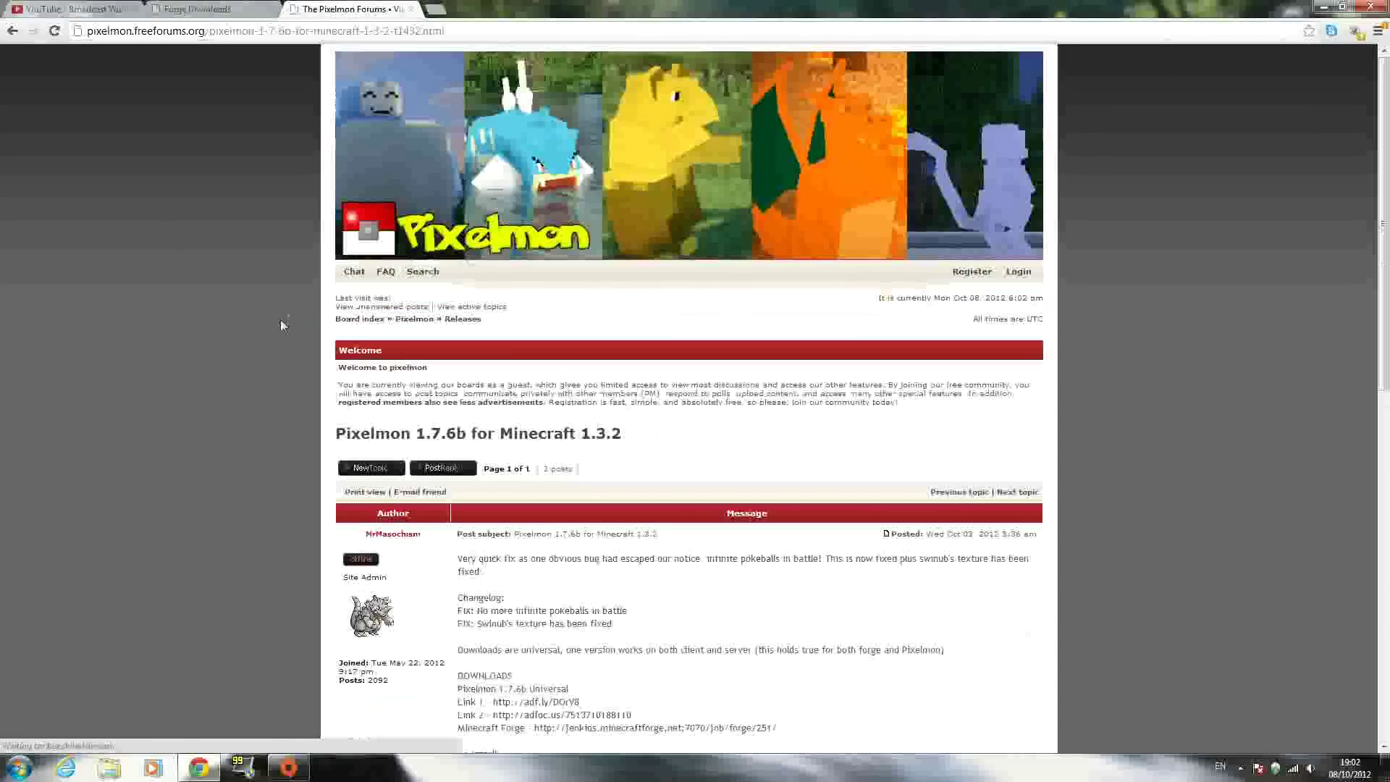
View the Link 1 download page for Pixelmon 1.7.6b Universal from the release post, and close it.
scroll(279, 322, "down", 2)
scroll(276, 320, "down", 1)
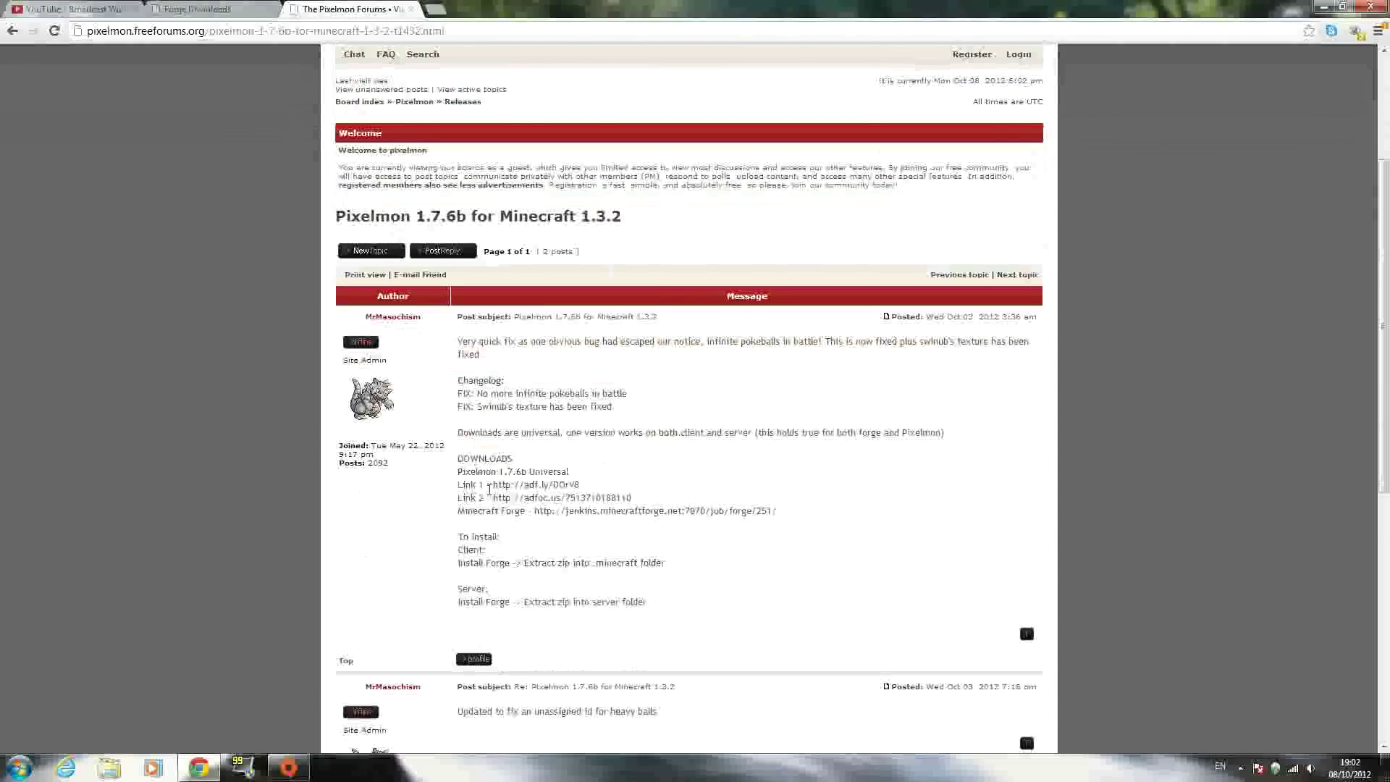
left_click(509, 490)
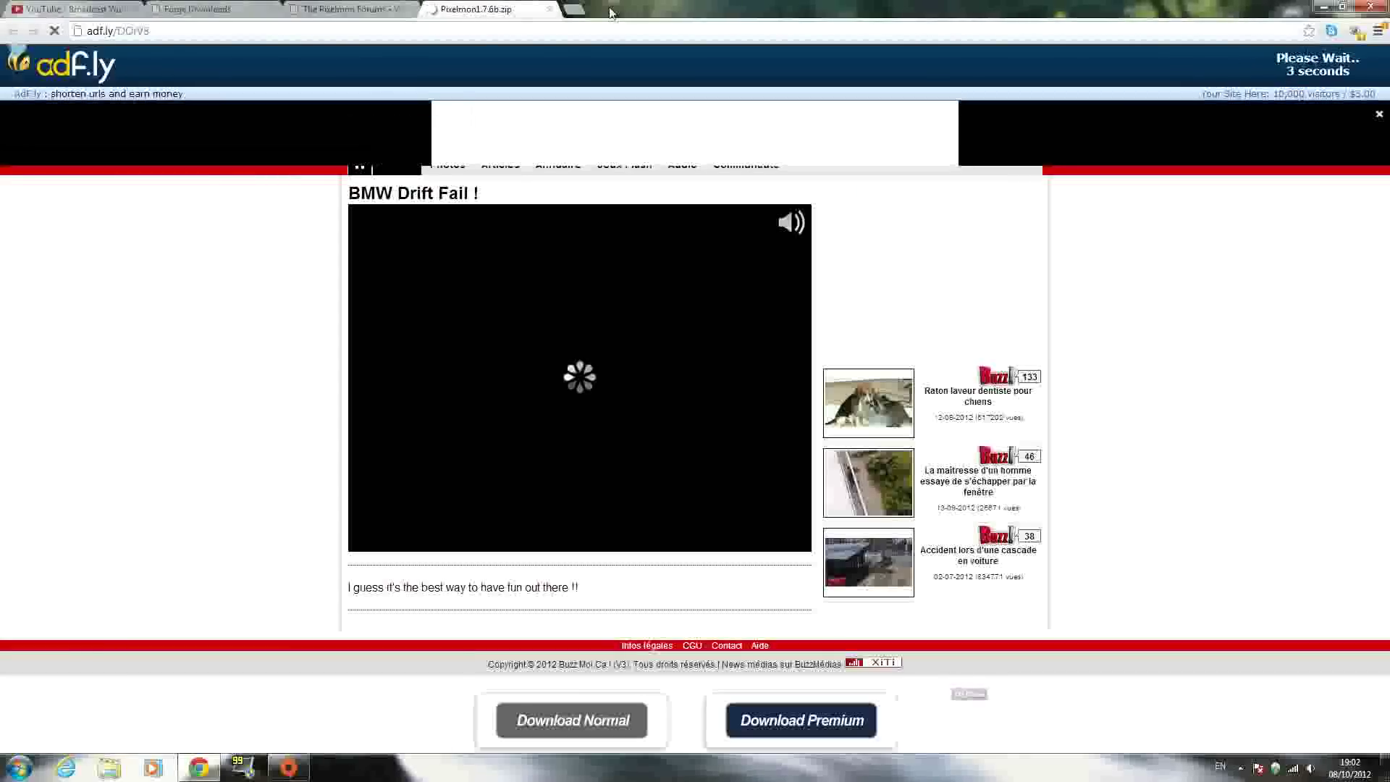
left_click(549, 9)
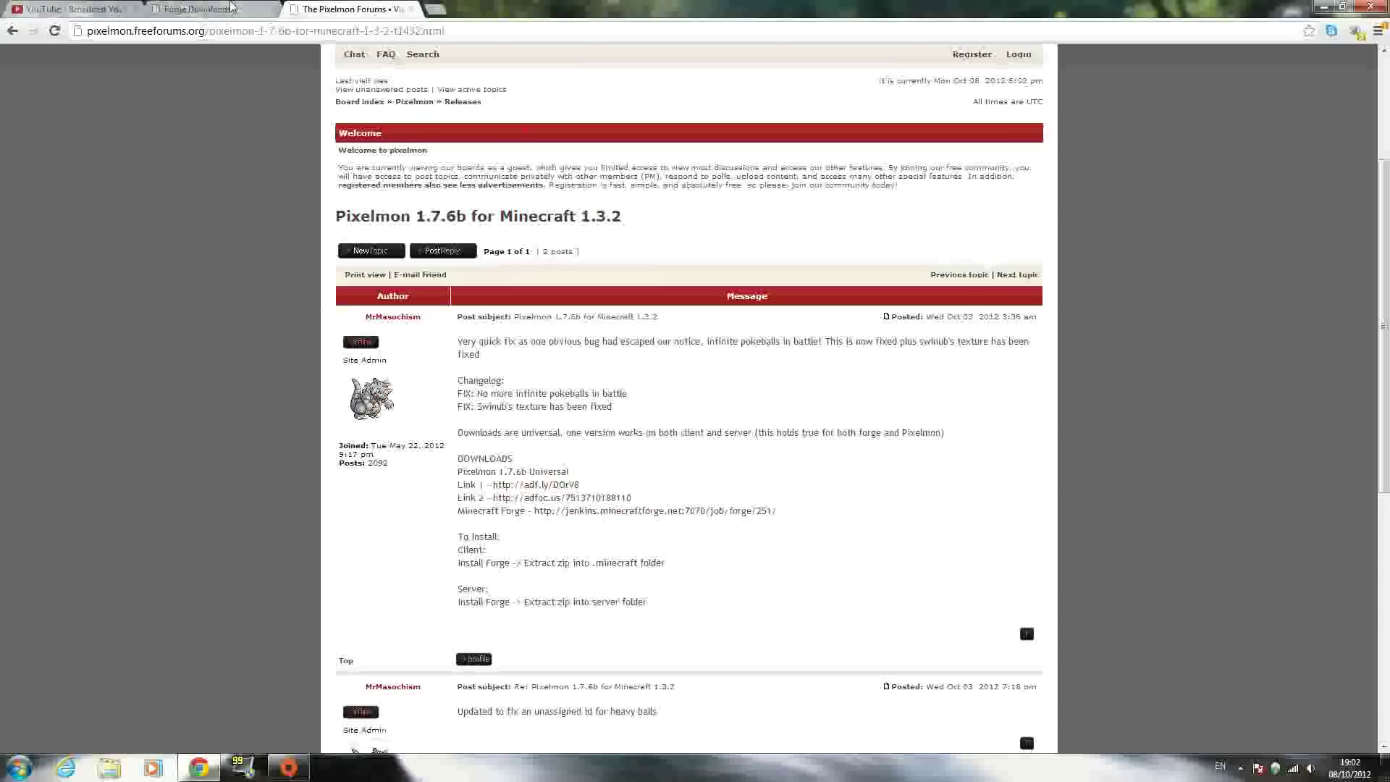
Find Forge build 4.1.1.251 in the Forge Downloads list and highlight its entry.
left_click(147, 9)
scroll(472, 420, "up", 8)
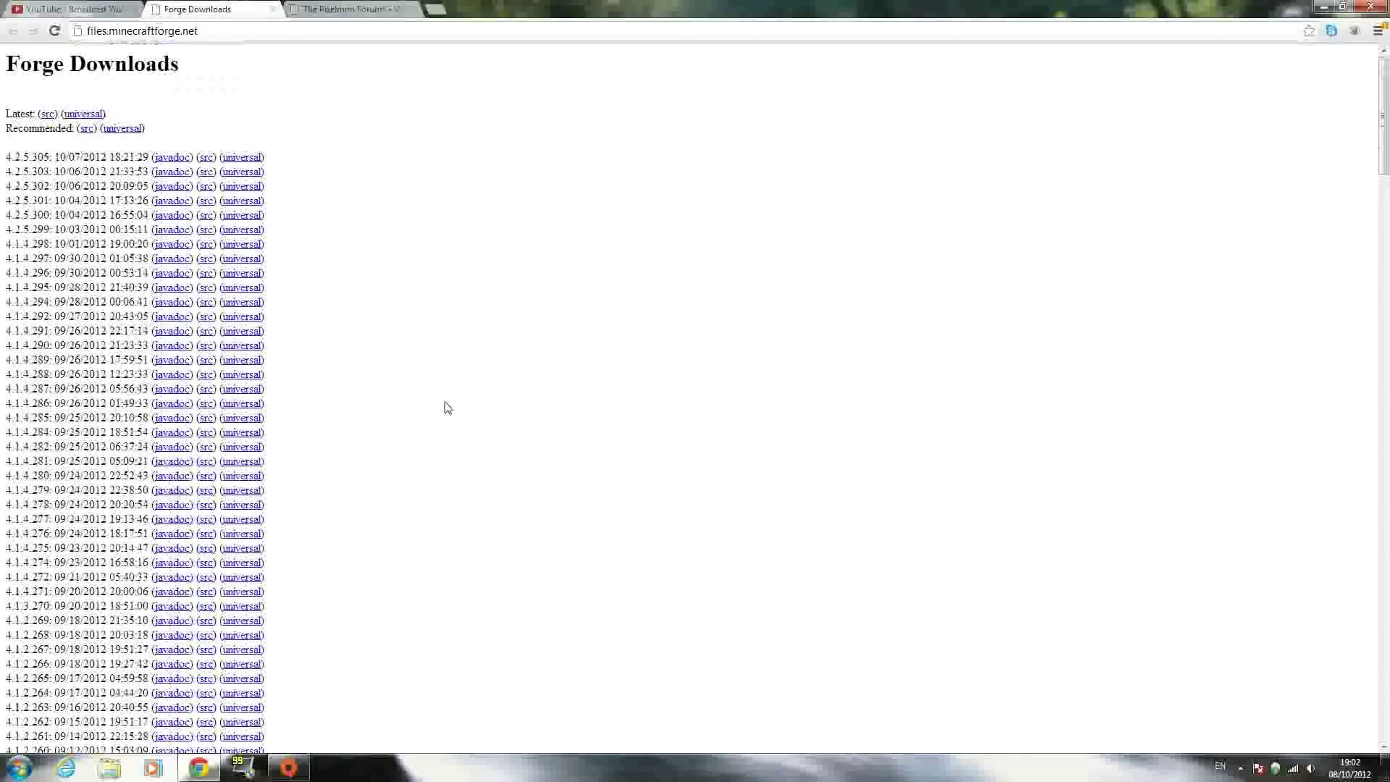
scroll(261, 149, "down", 8)
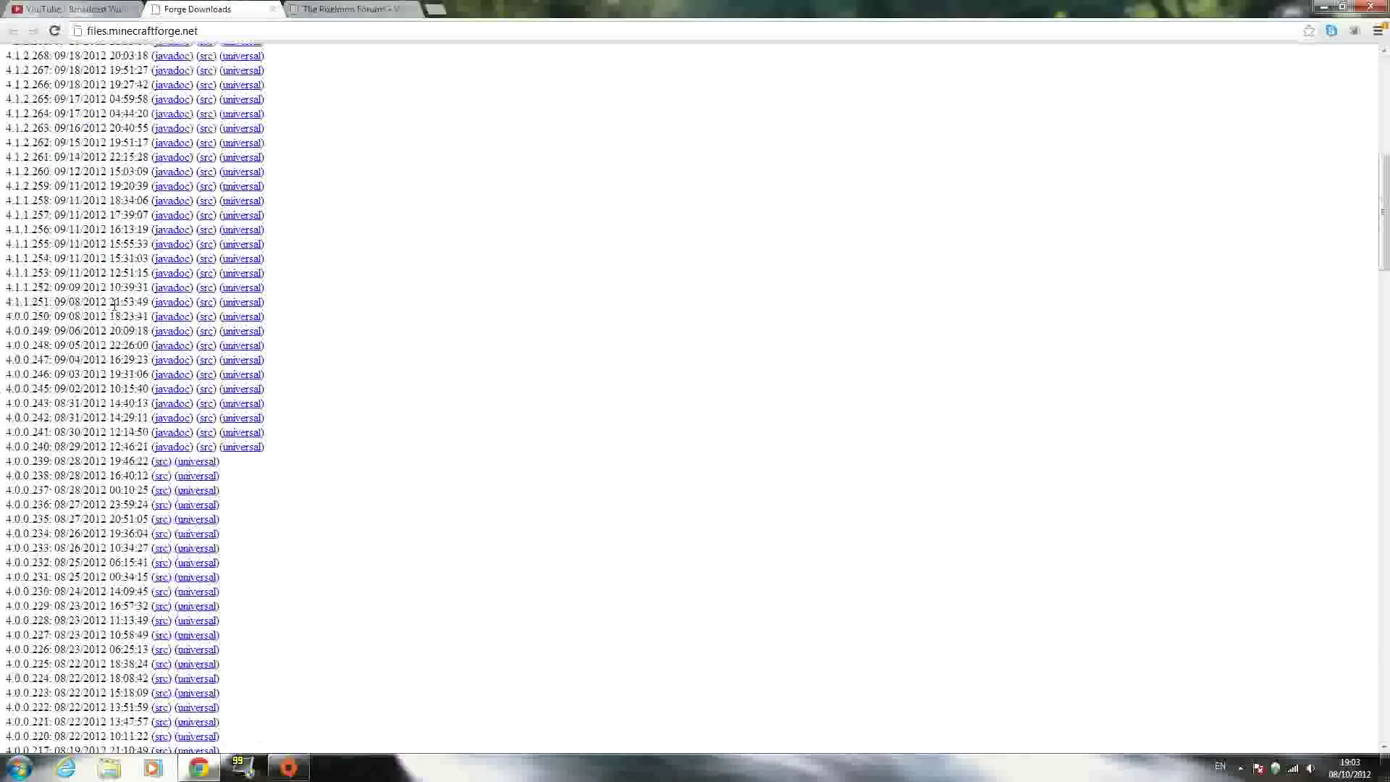
left_click_drag(267, 302, 2, 308)
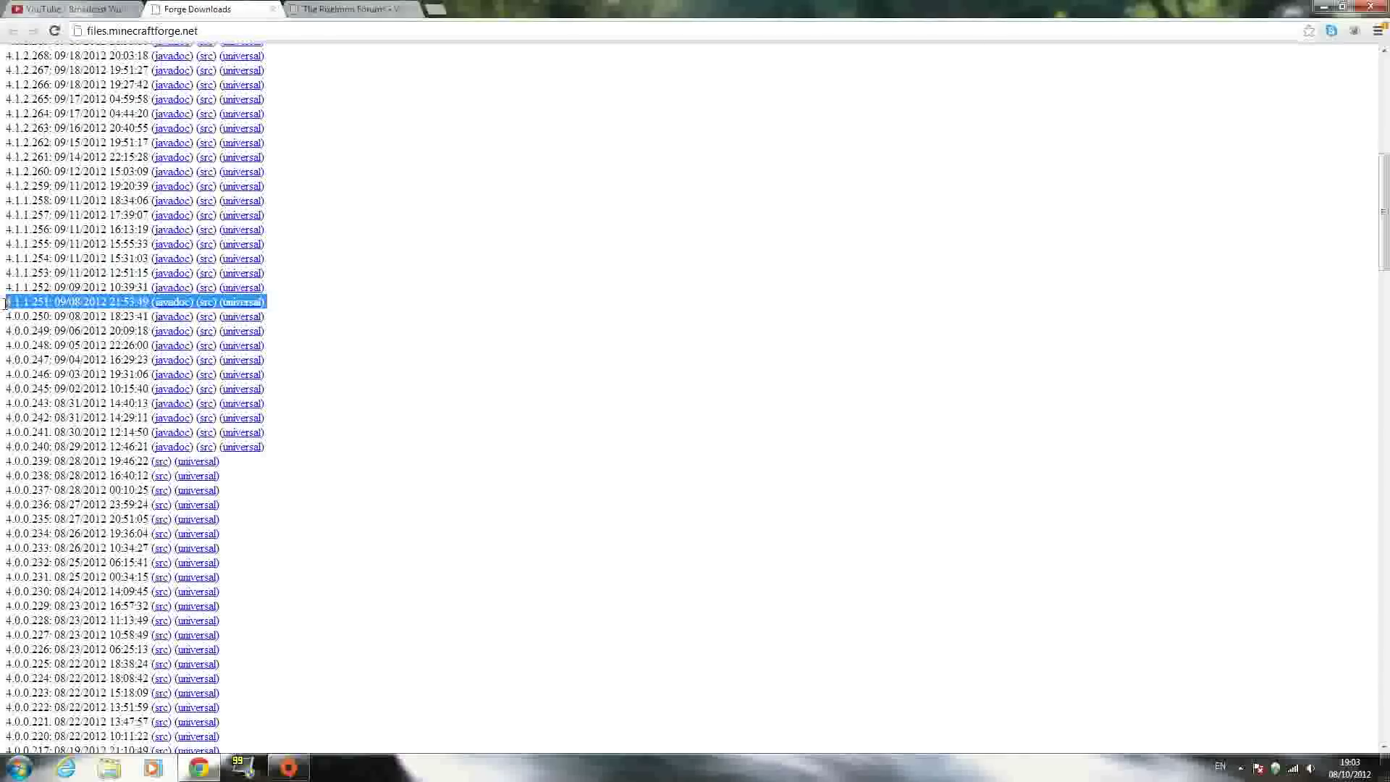
left_click(357, 294)
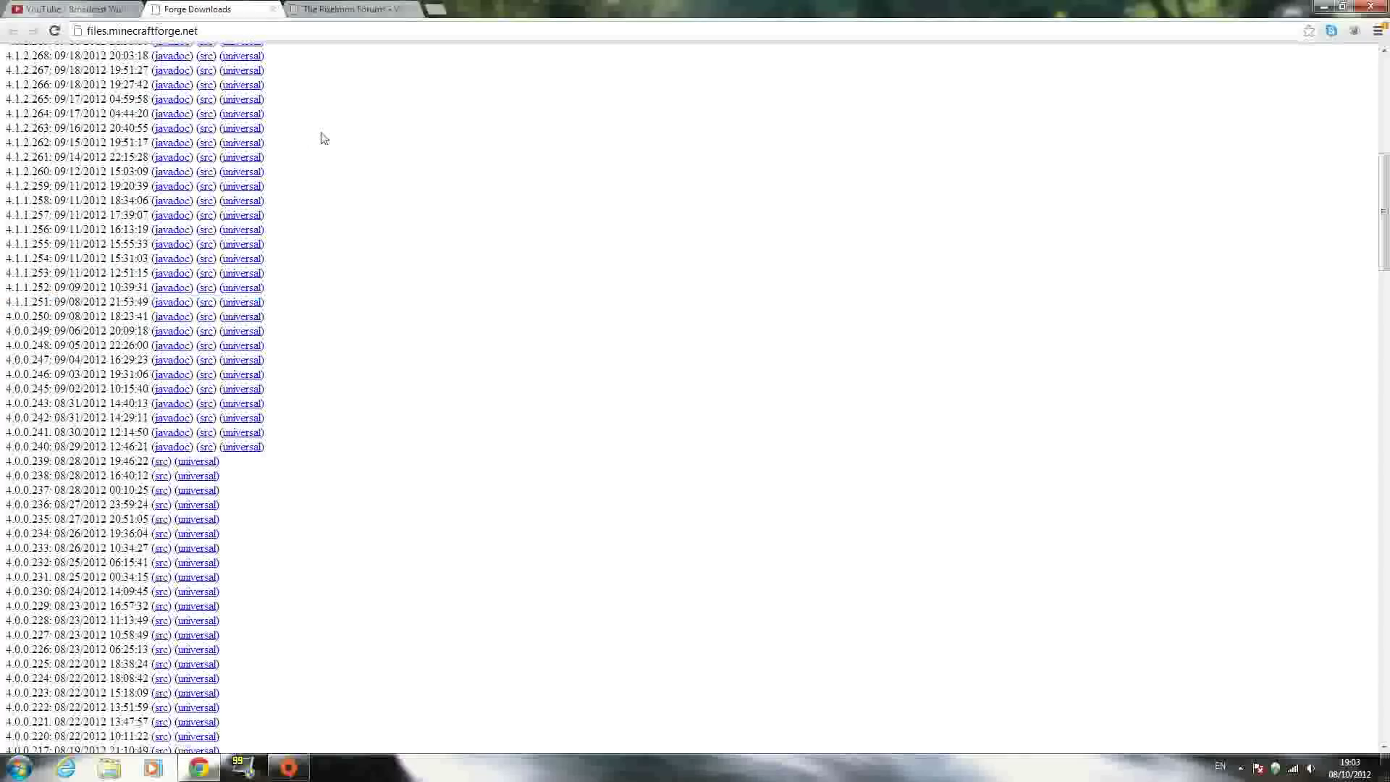
Minimize the browser and check the Minecraft Forge and Pixelmon archives on the desktop.
left_click(1328, 7)
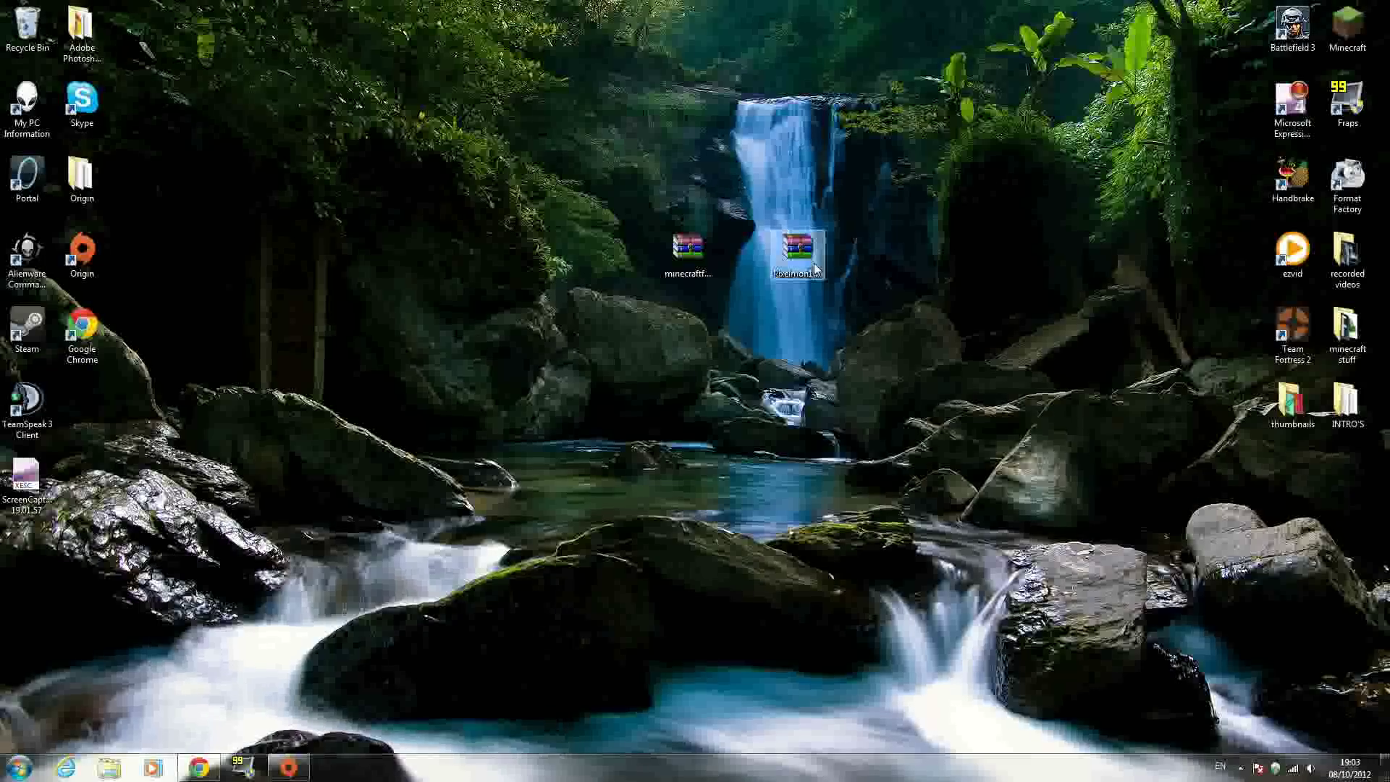
left_click(695, 282)
left_click_drag(640, 175, 894, 312)
left_click(642, 329)
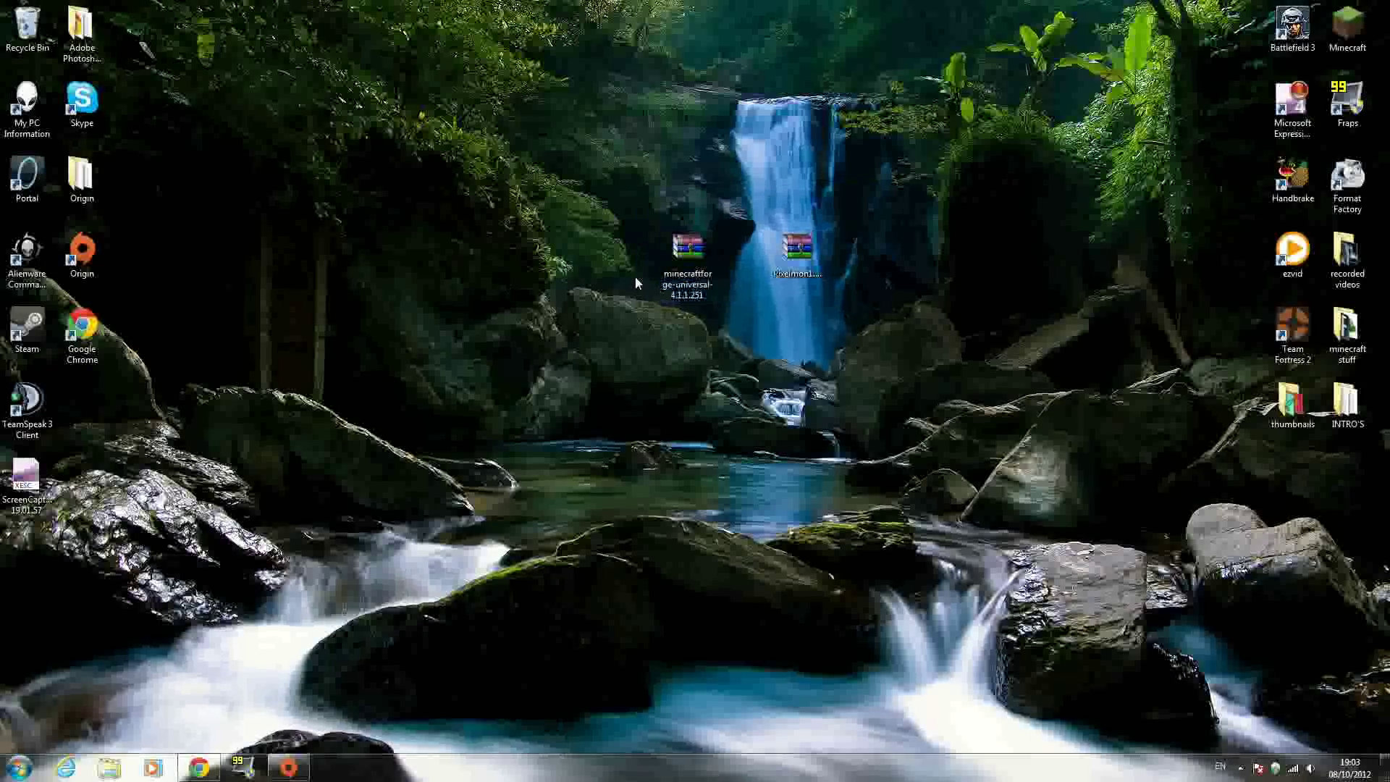
Open the %appdata% folder and go into the bin folder inside .minecraft.
left_click(29, 764)
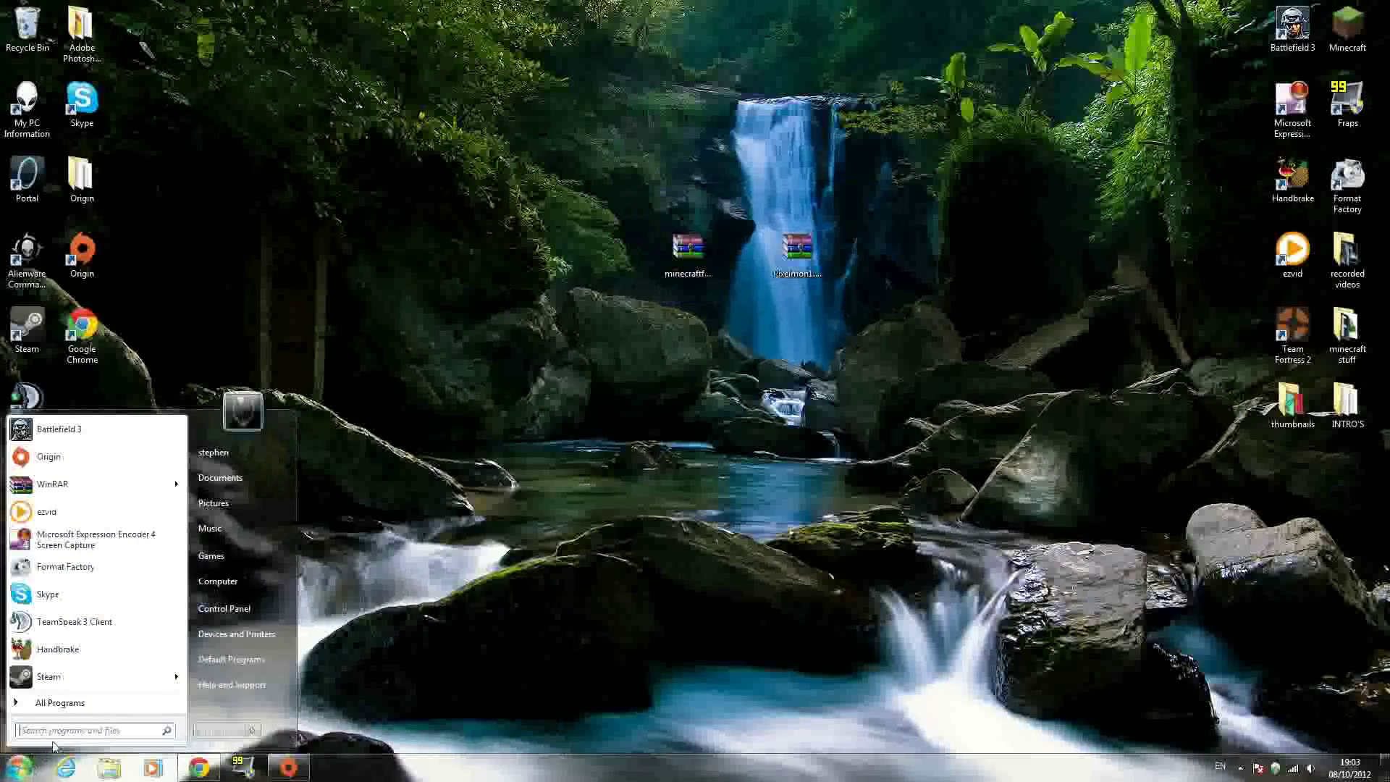
type("%")
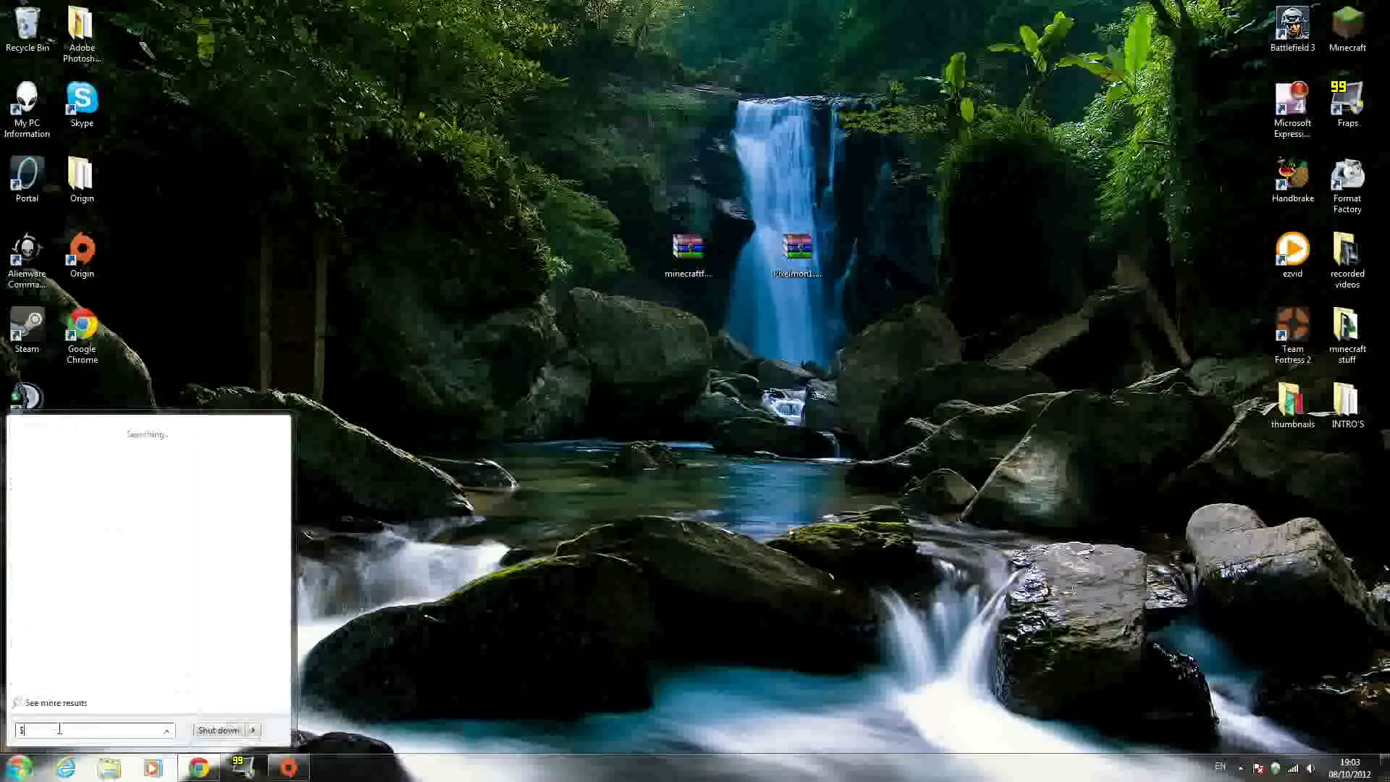
key("BackSpace")
type("%")
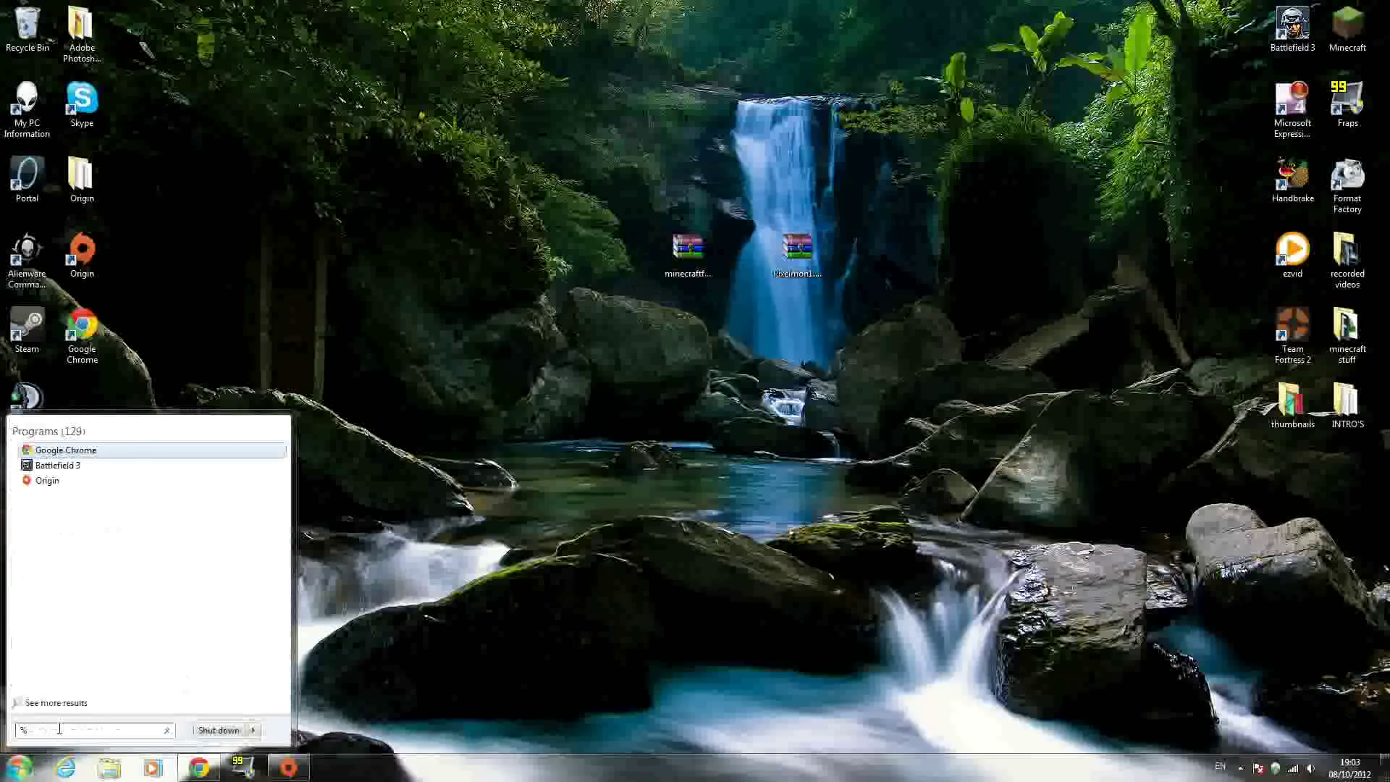
type("appdata")
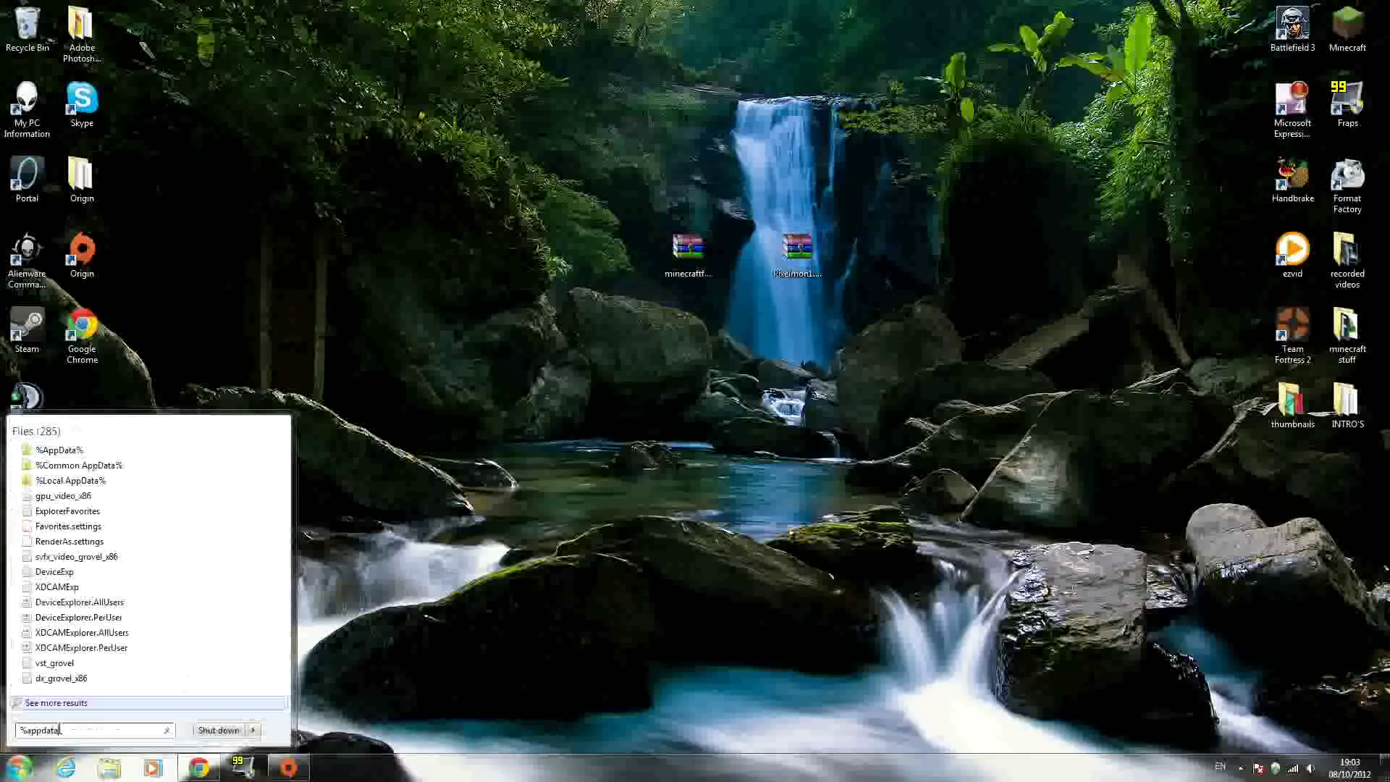
type("%appdata%")
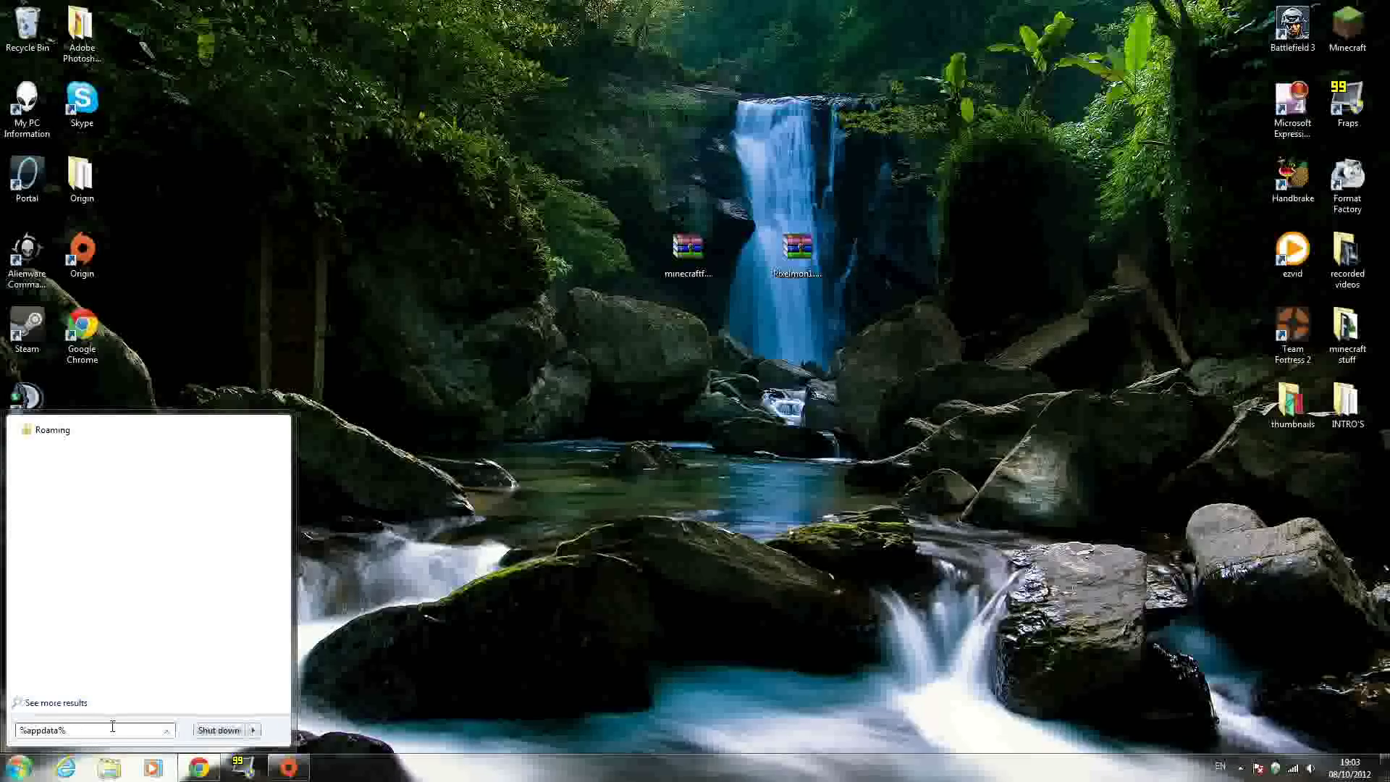
key("Return")
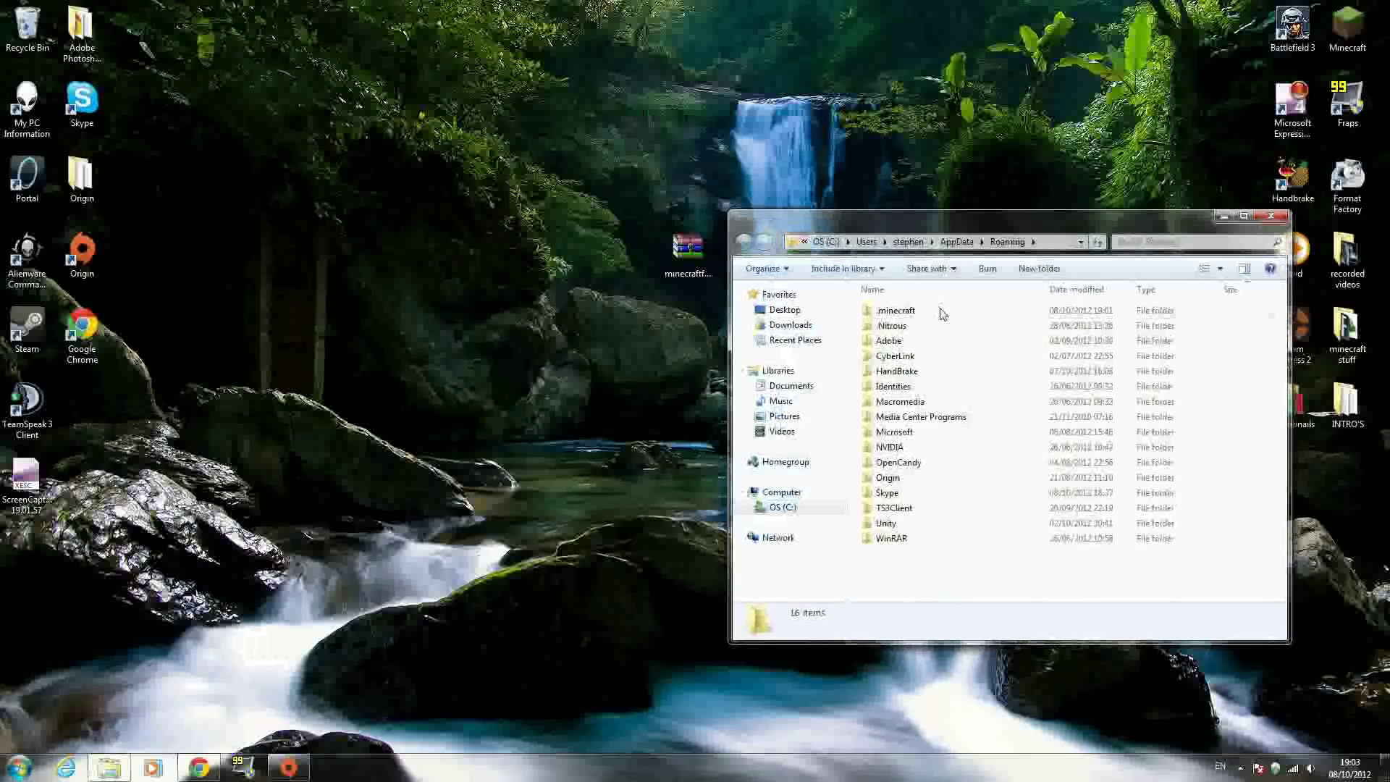
double_click(896, 311)
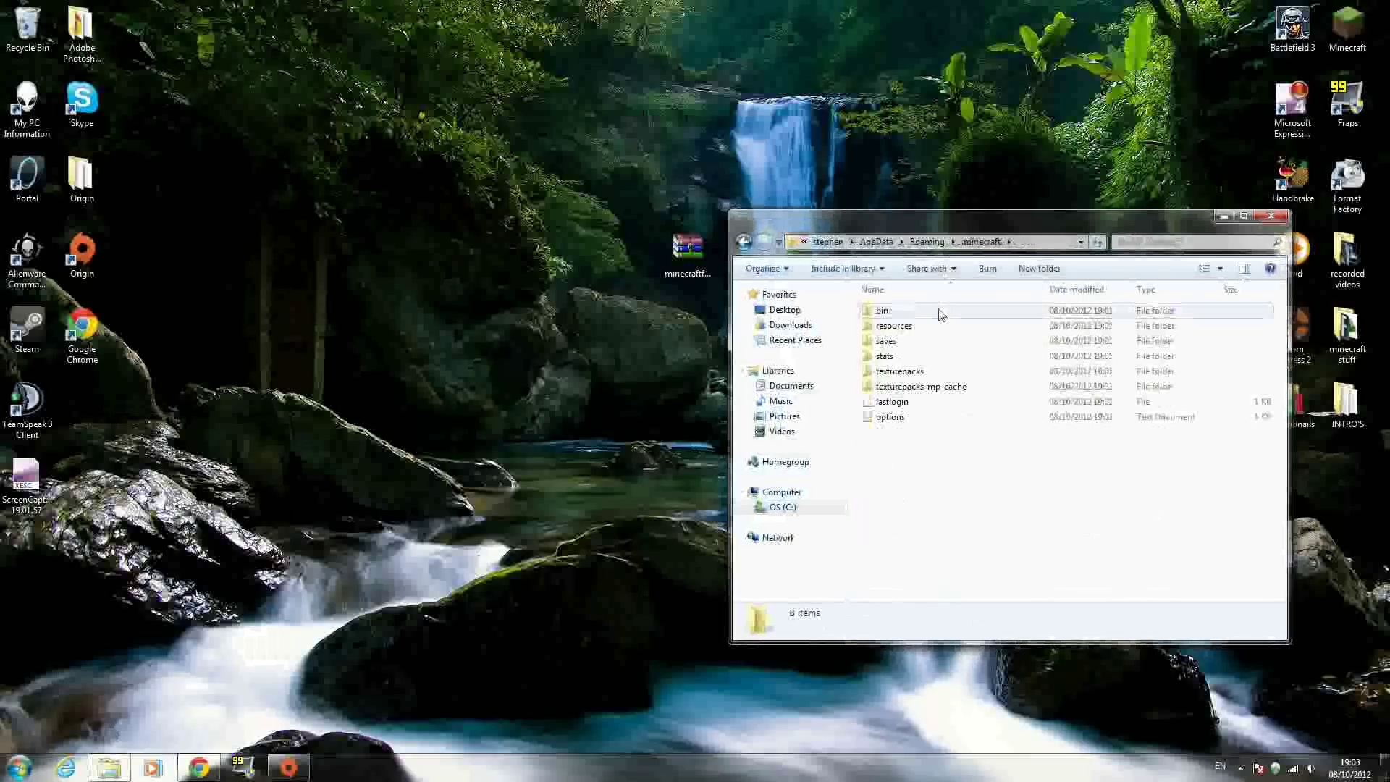
double_click(939, 313)
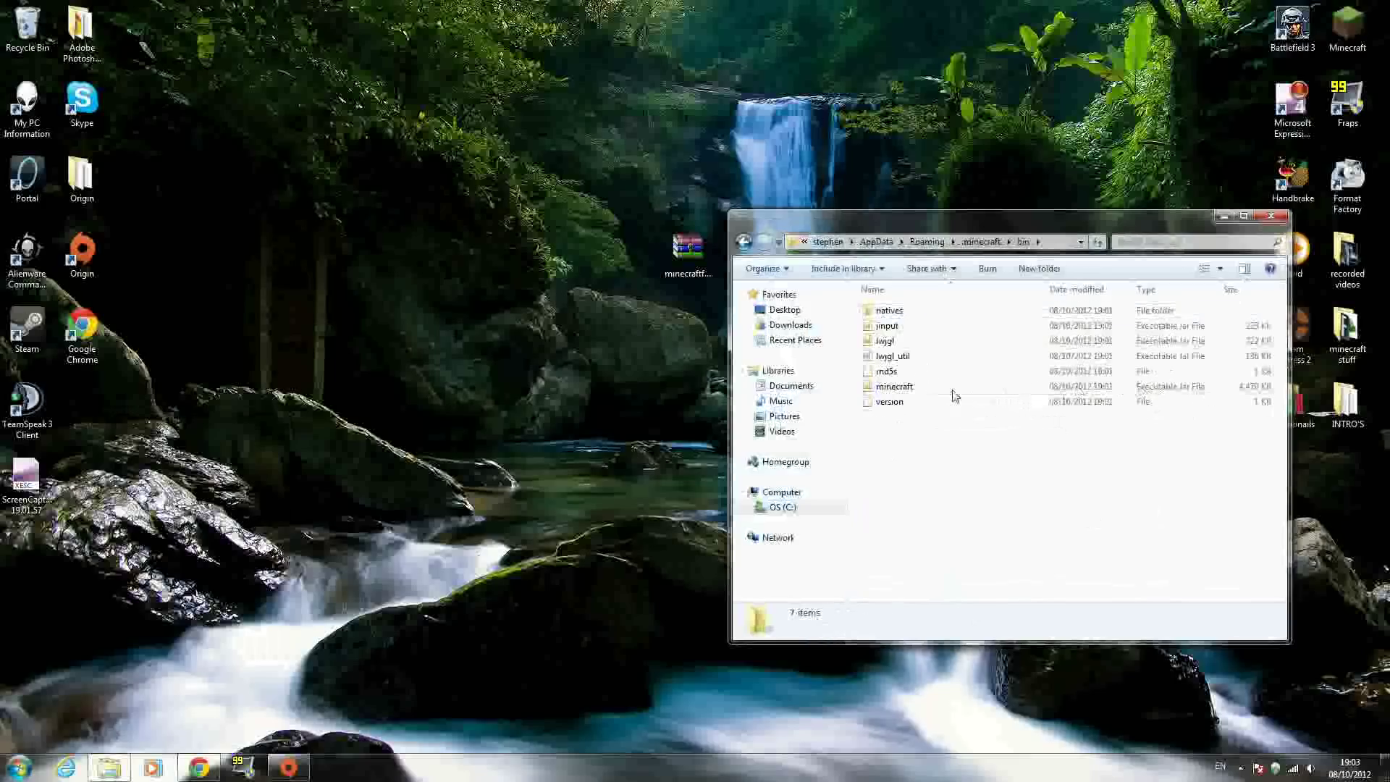
right_click(945, 395)
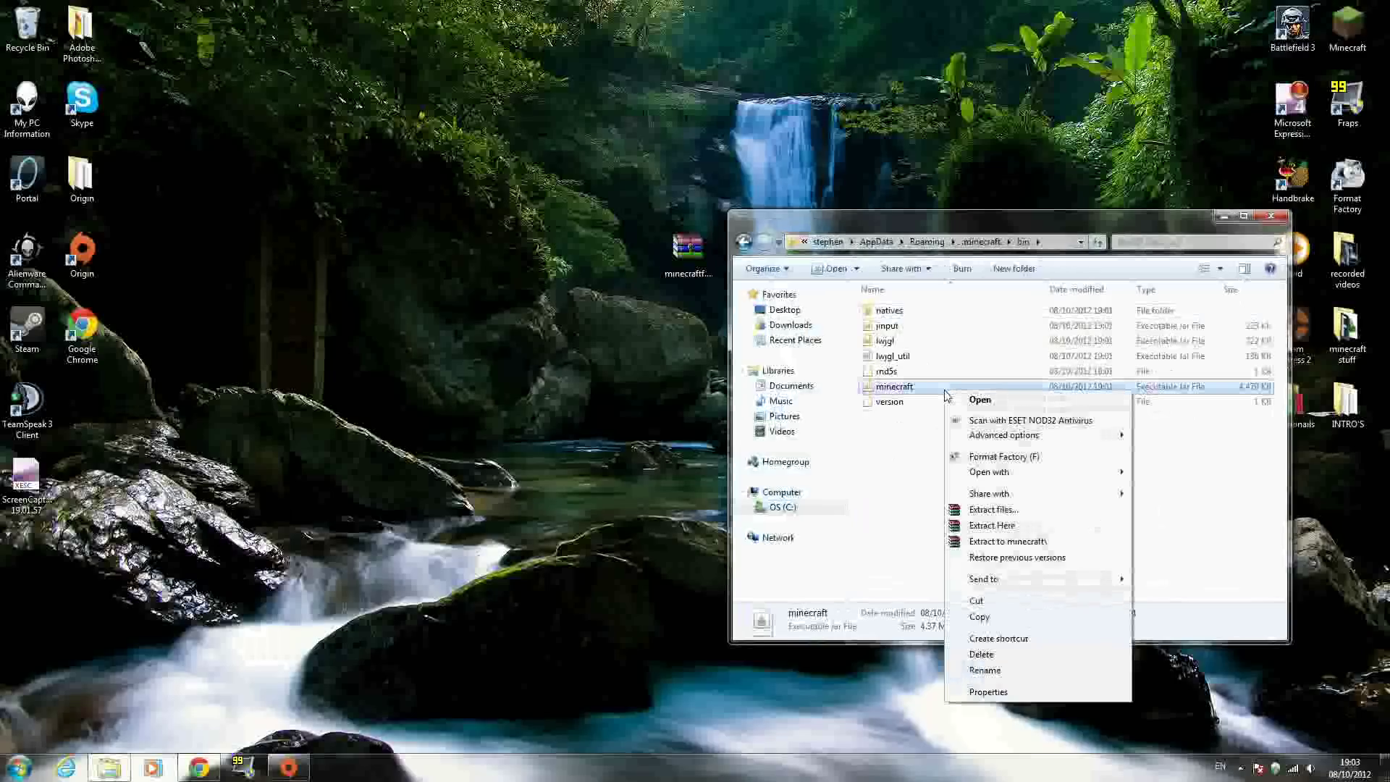
mouse_move(996, 476)
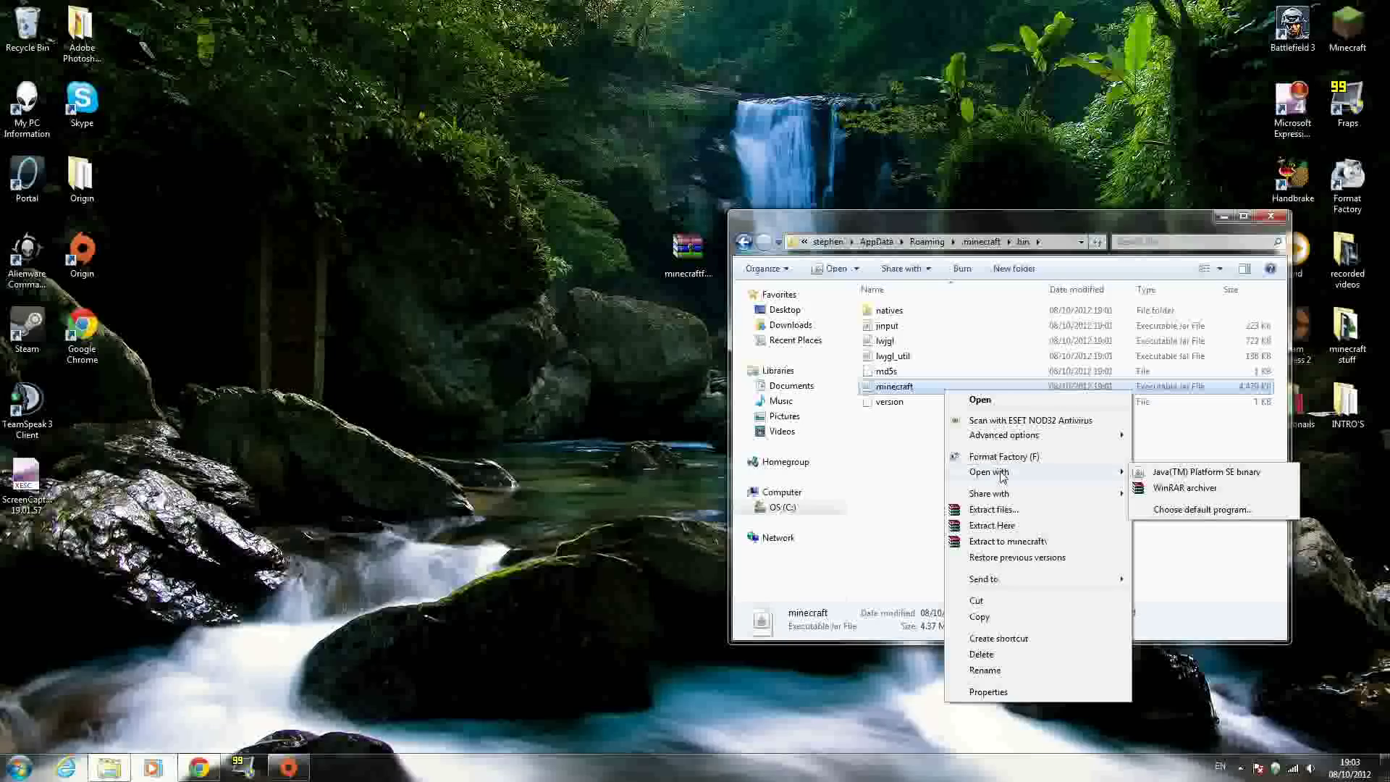
left_click(934, 391)
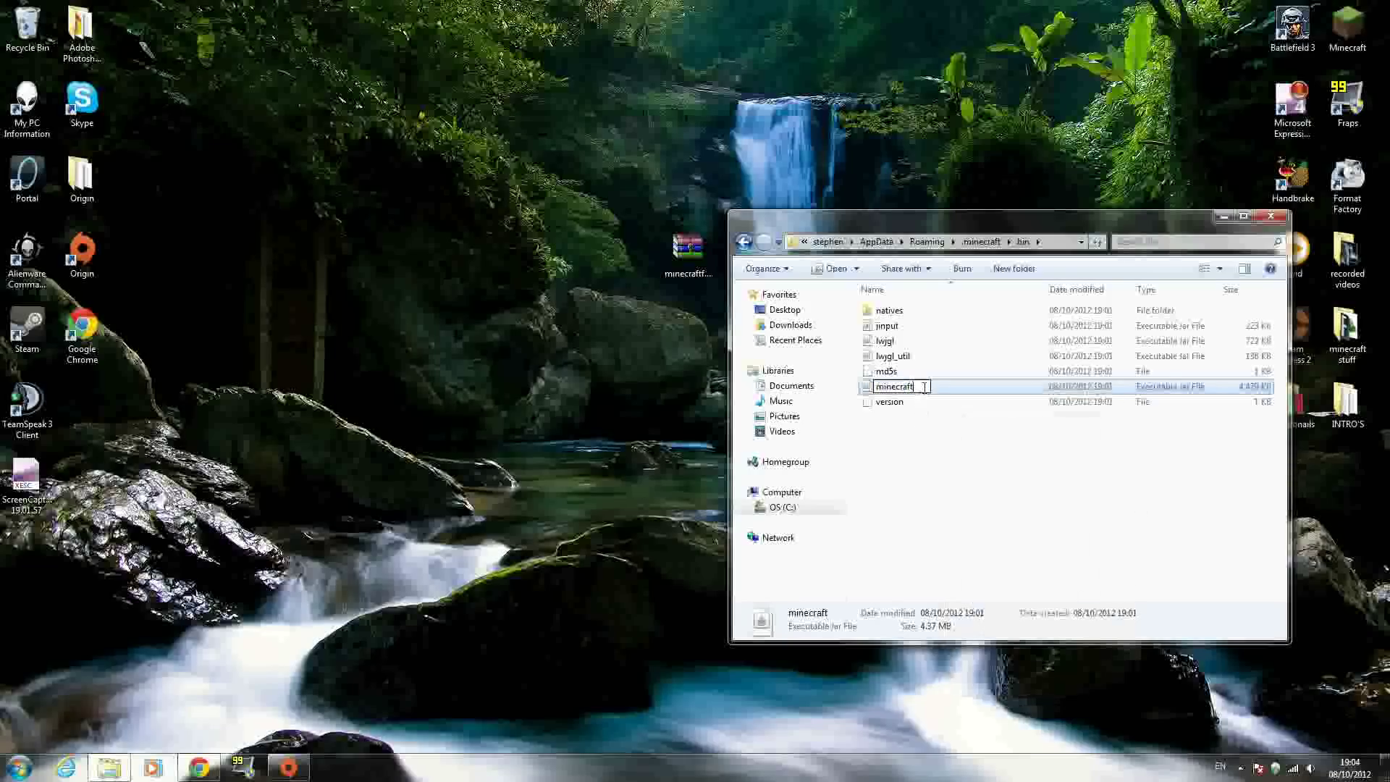
Open the minecraft jar from the bin folder with WinRAR and dismiss the licence reminder.
right_click(943, 392)
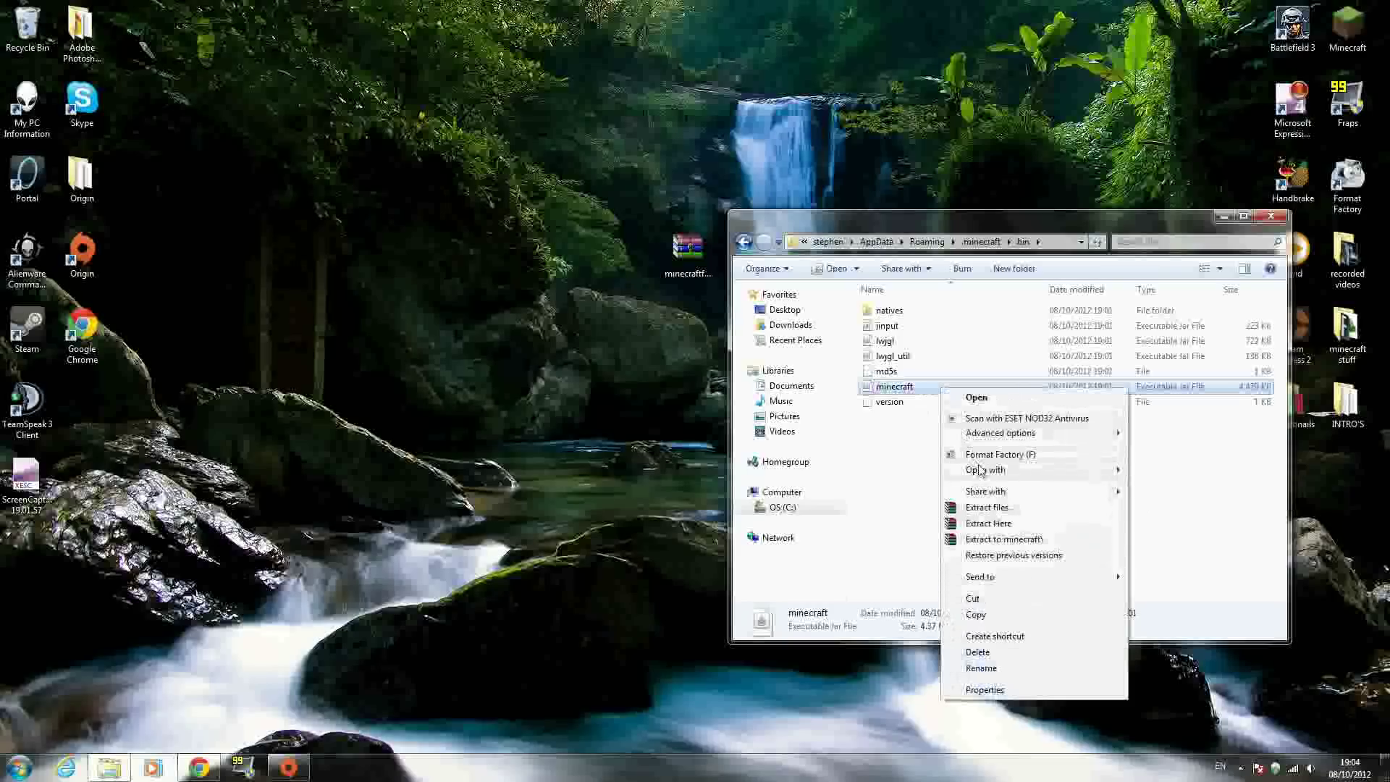
mouse_move(1042, 472)
left_click(1158, 485)
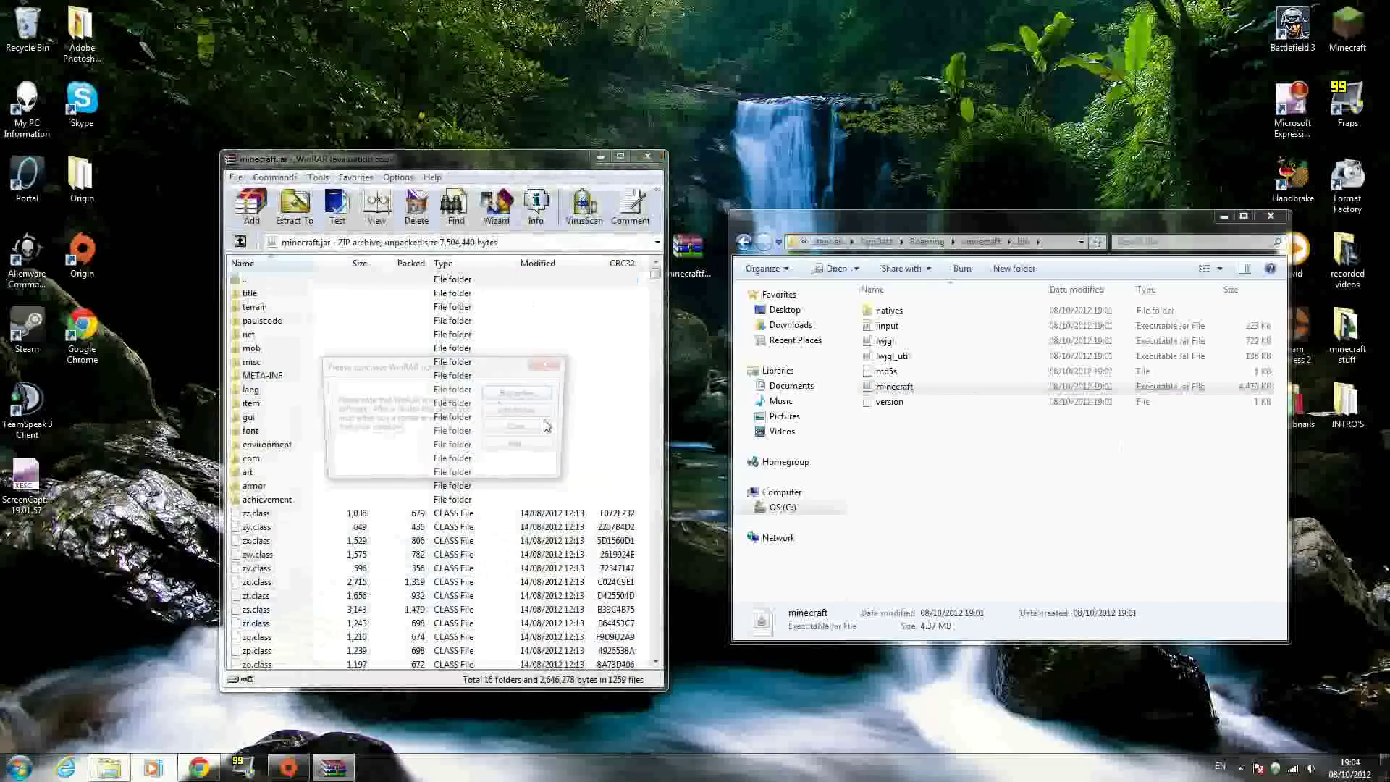
left_click(550, 365)
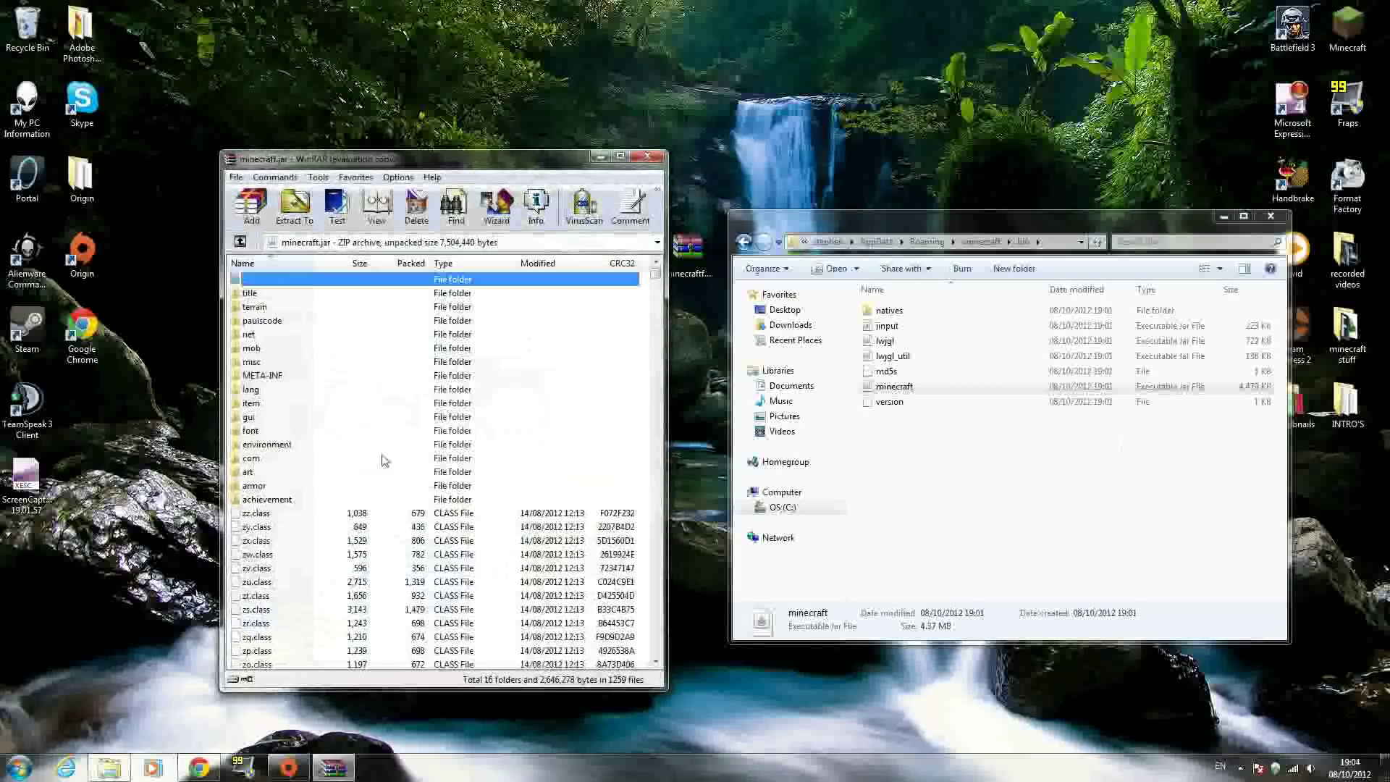
Delete the META-INF folder from minecraft.jar.
left_click(268, 376)
key("Delete")
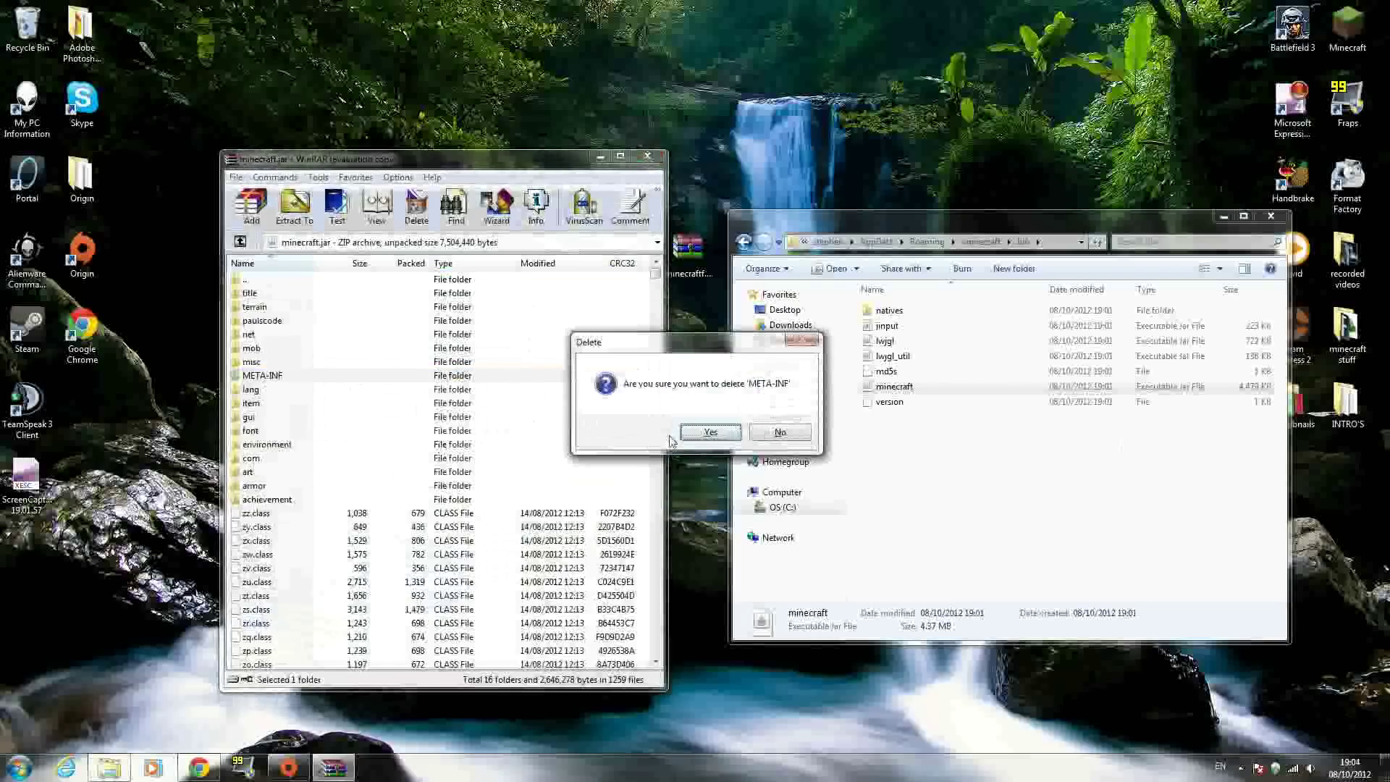
left_click(693, 437)
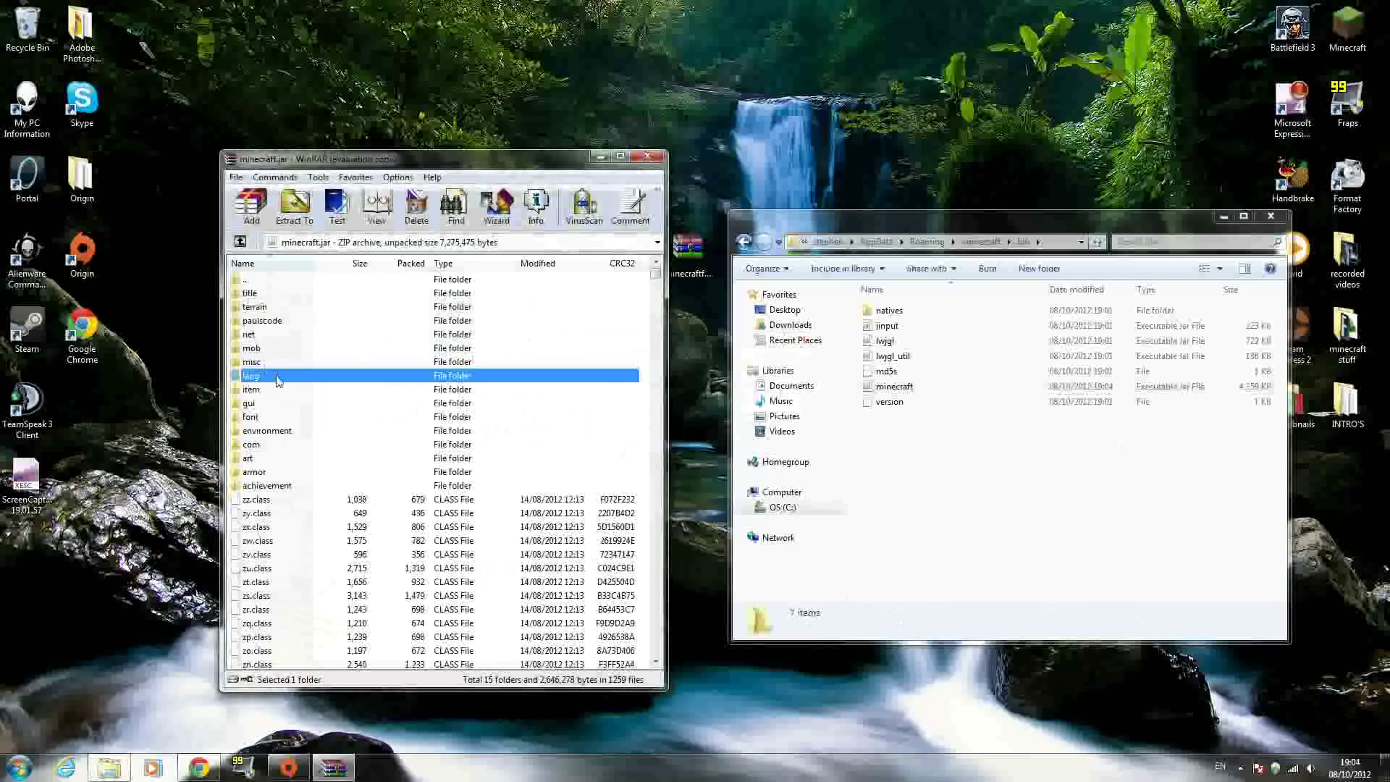
Open the minecraftforge-universal-4.1.1.251 archive from the desktop and place its window beside the minecraft.jar window.
left_click_drag(696, 248, 751, 174)
double_click(752, 174)
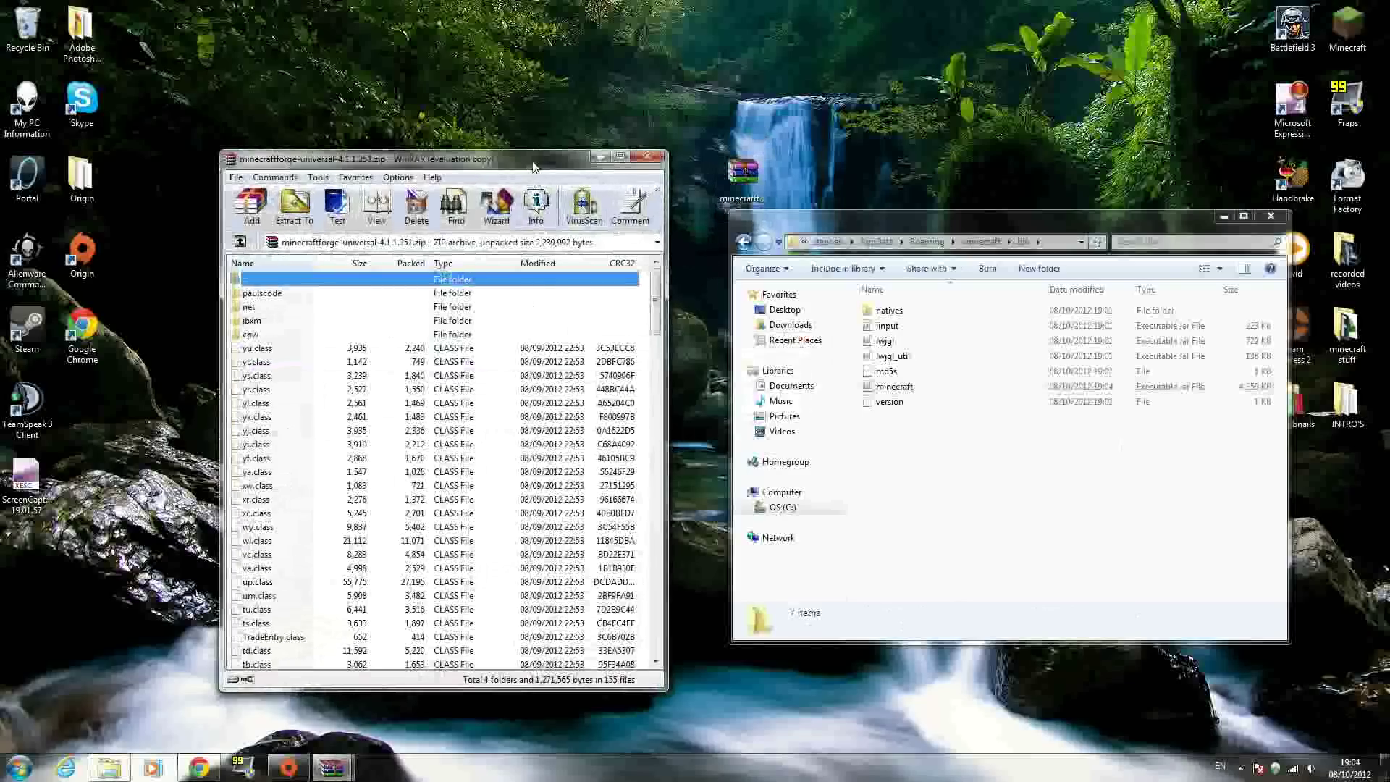
key("Escape")
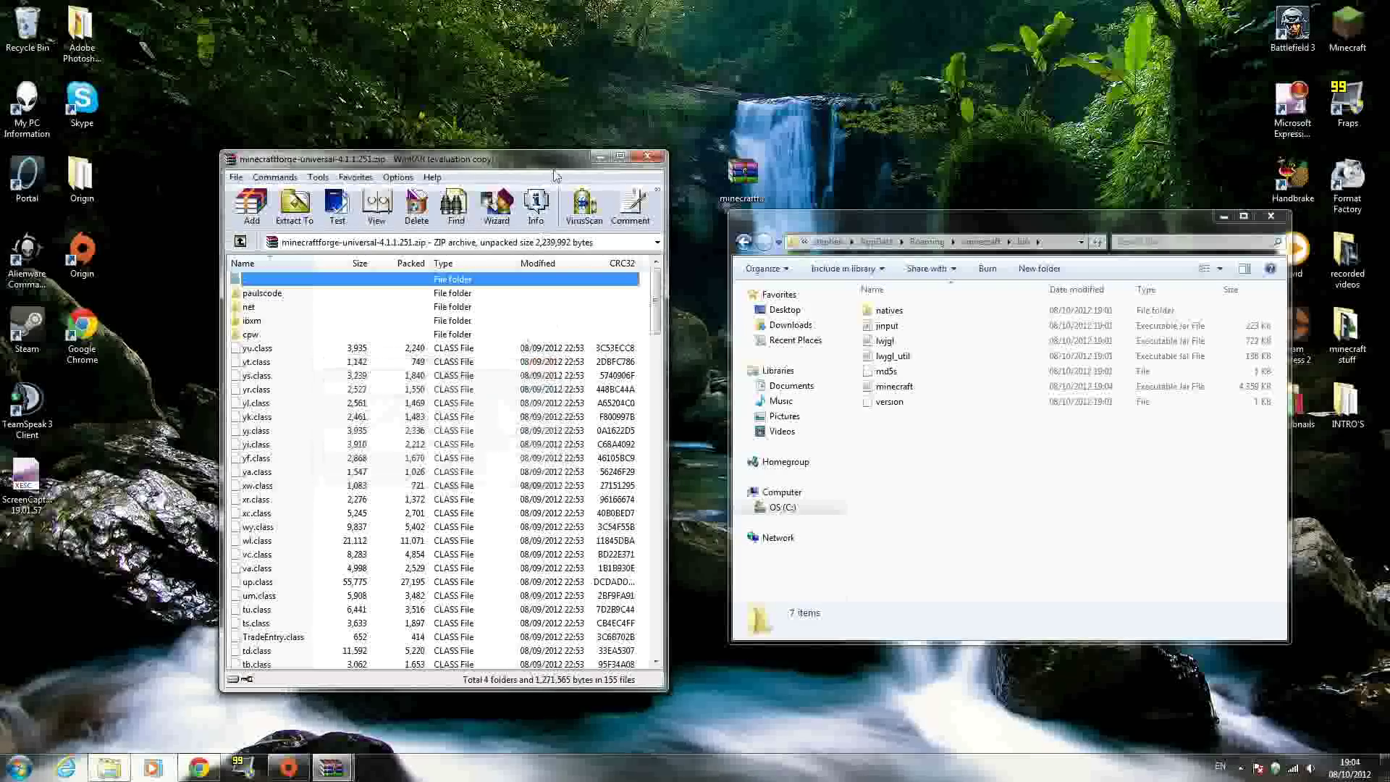
left_click_drag(556, 174, 699, 198)
left_click_drag(798, 203, 1050, 172)
left_click(396, 349)
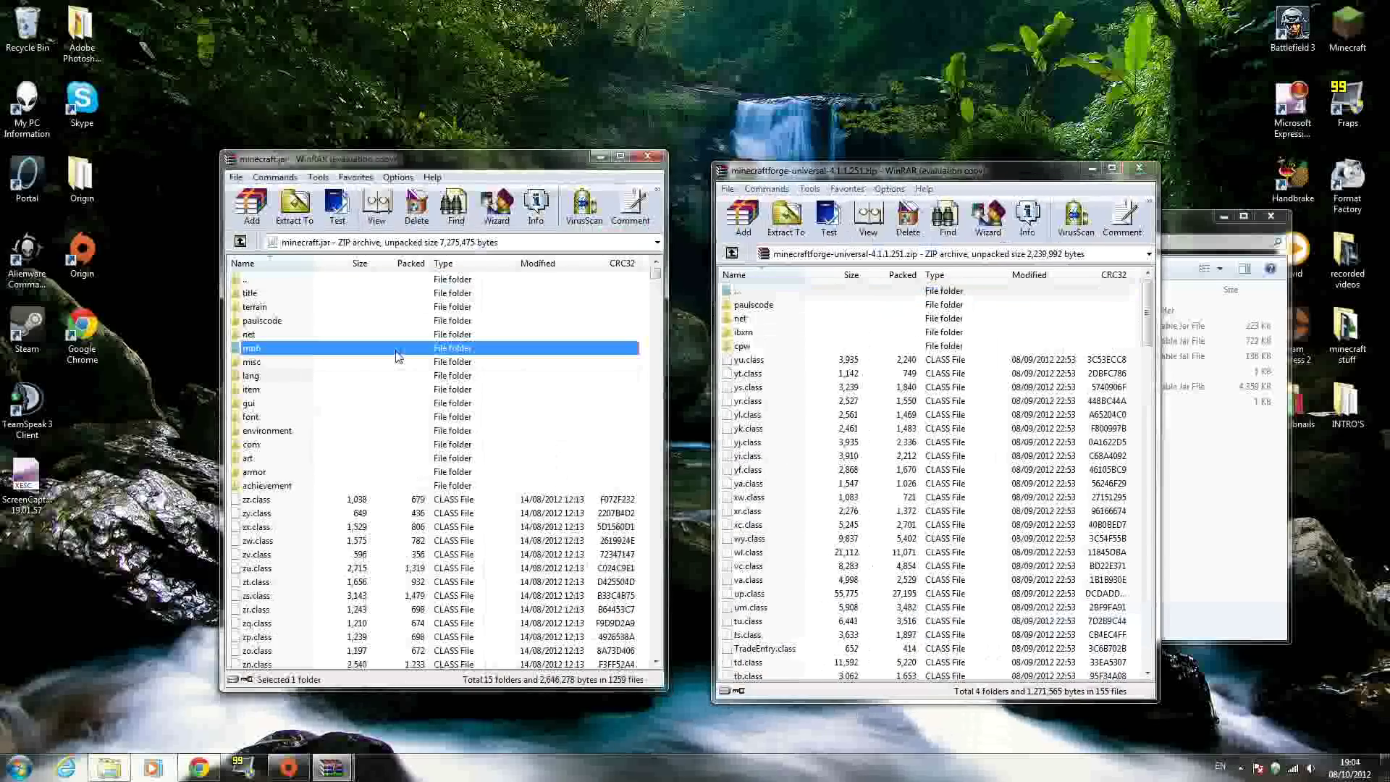
Copy all files from the minecraftforge-universal-4.1.1.251 archive into minecraft.jar and close both archives.
left_click(749, 537)
right_click(836, 538)
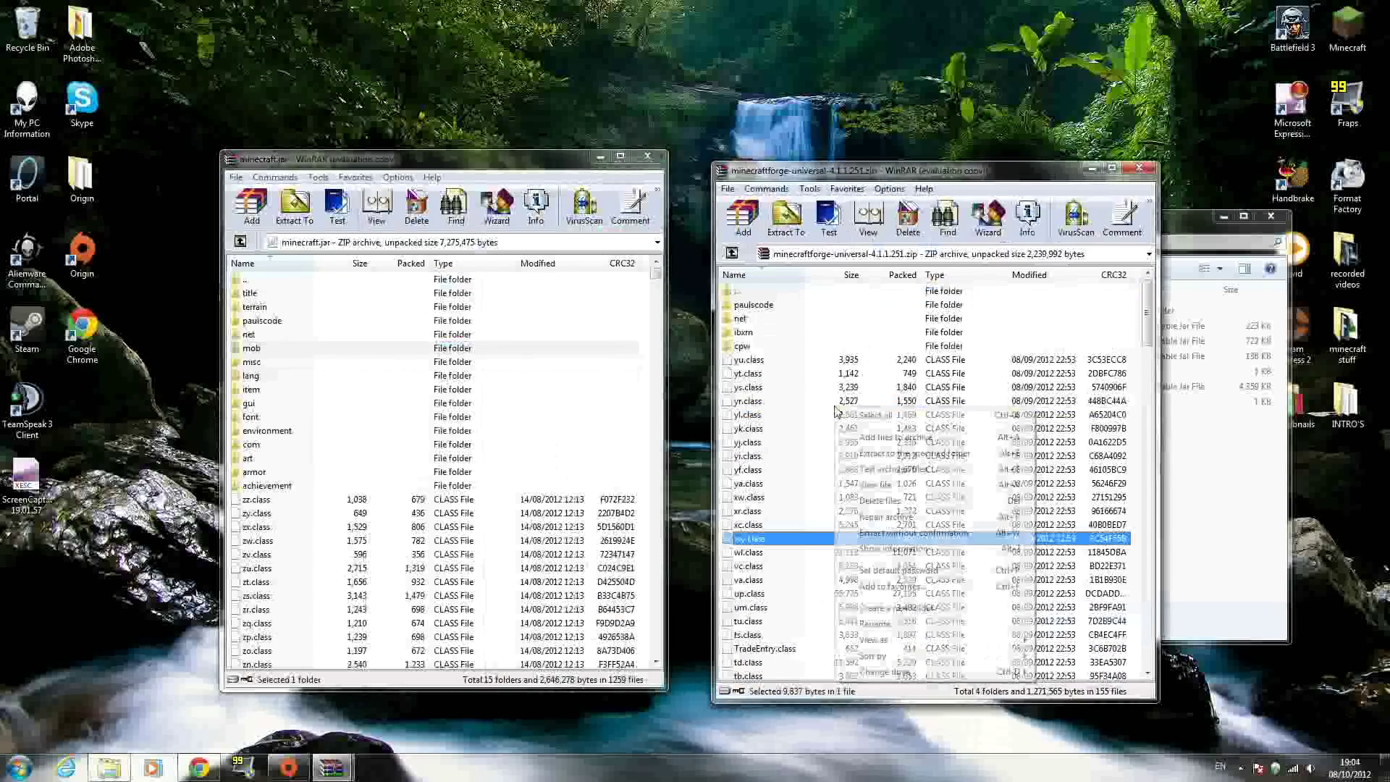
left_click(902, 422)
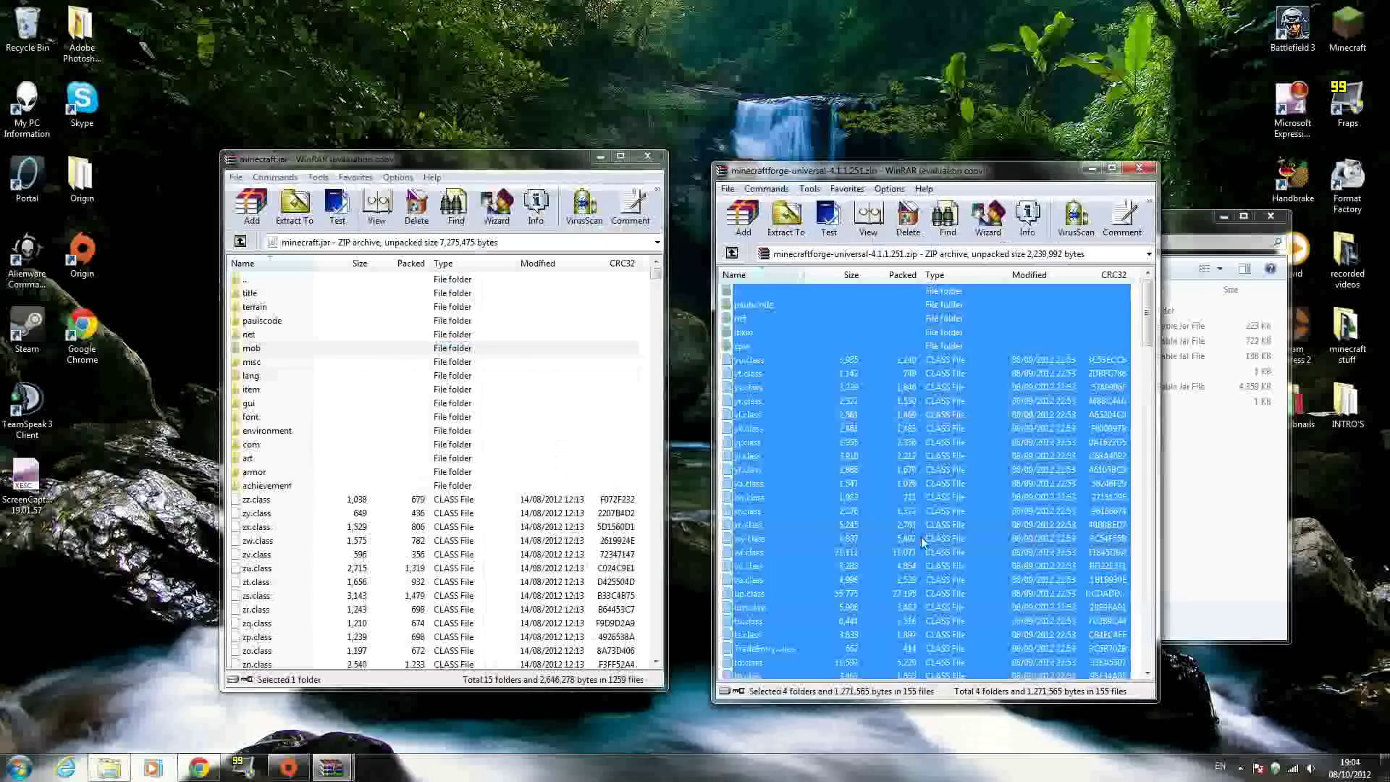
left_click_drag(923, 542, 537, 583)
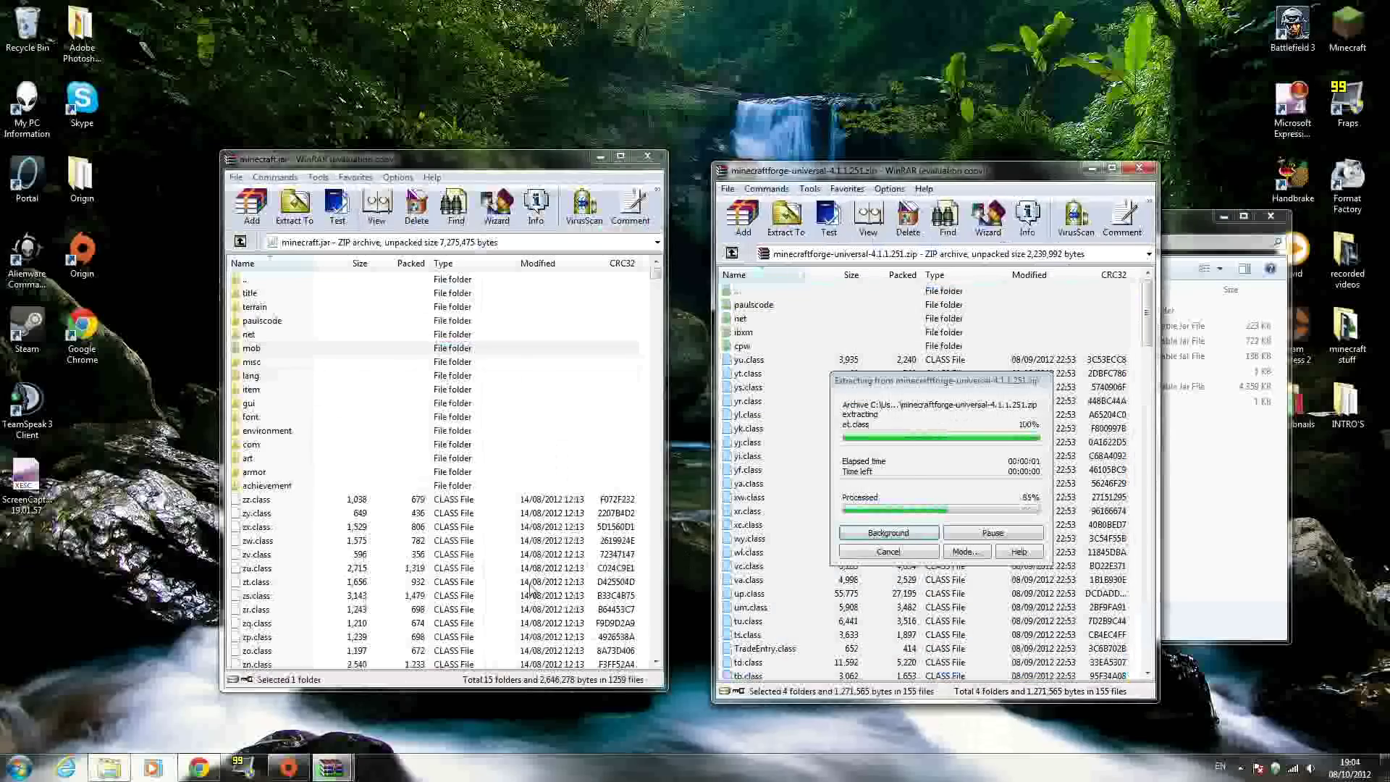
left_click(456, 547)
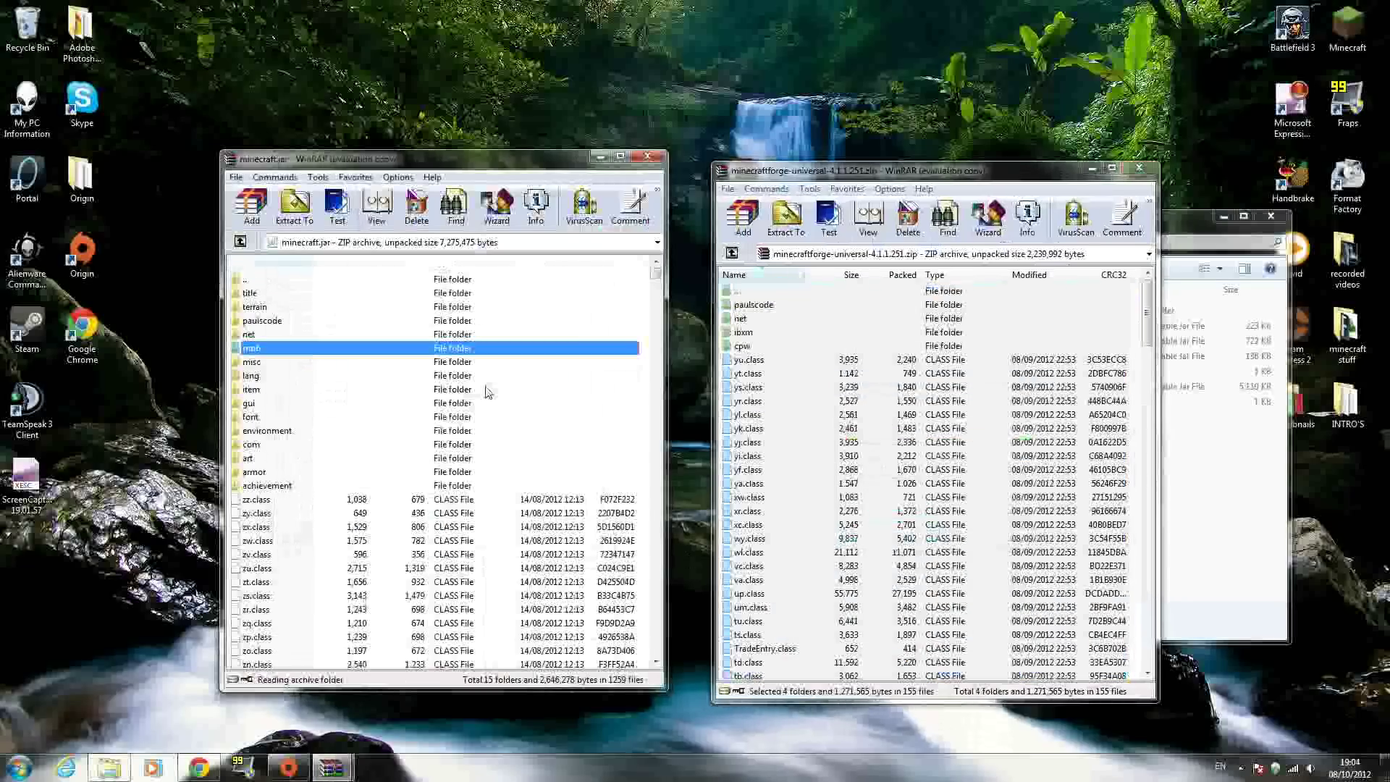
left_click(640, 159)
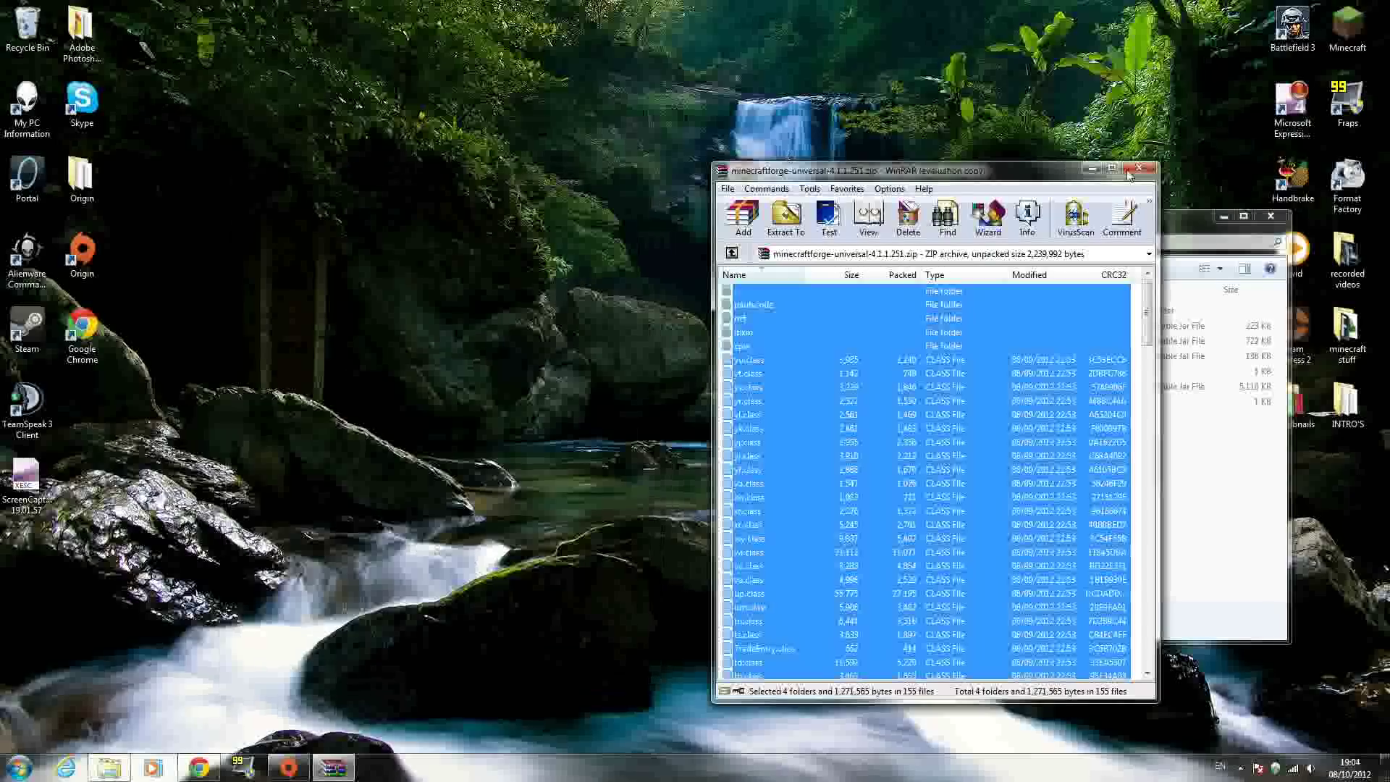
left_click(1134, 171)
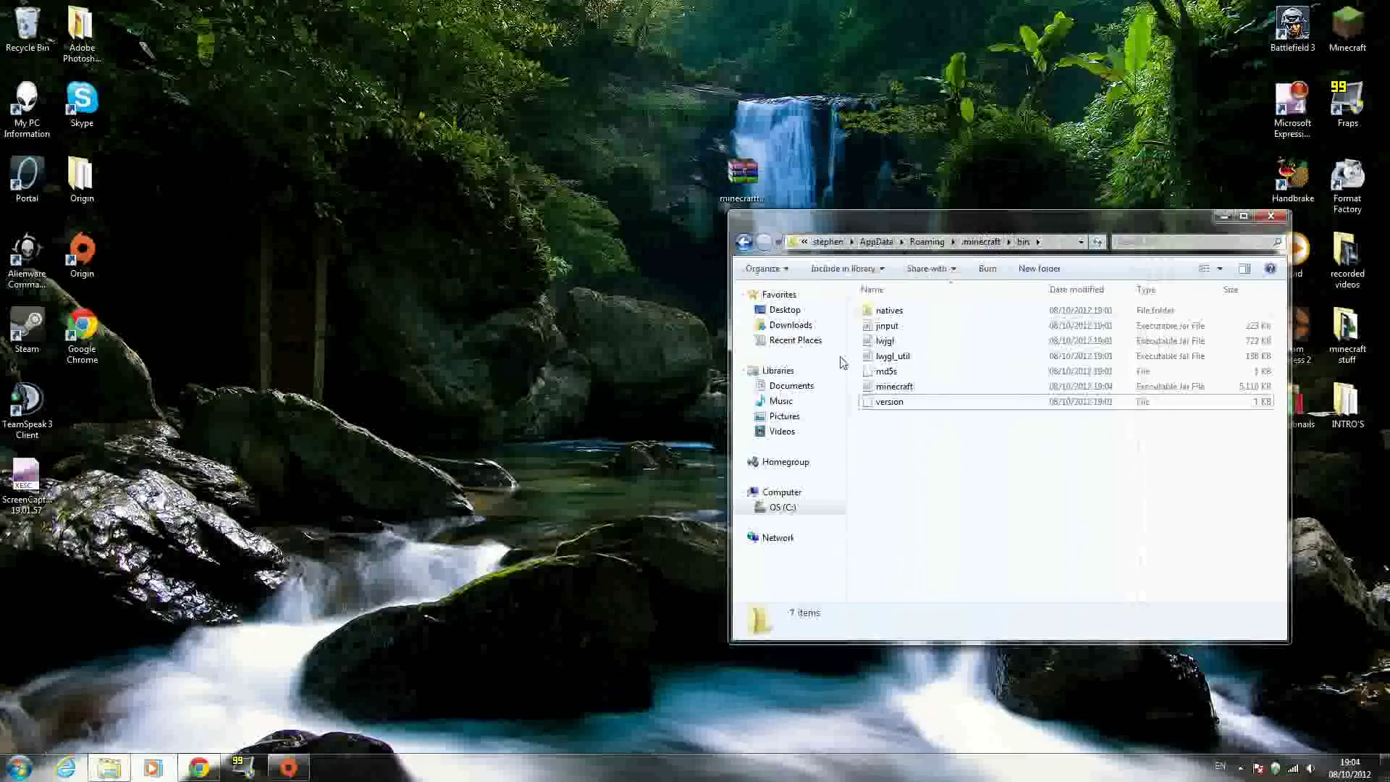
Go back to the .minecraft folder, open the Pixelmon1.7.6b archive from the desktop and place its window beside the folder.
left_click(982, 242)
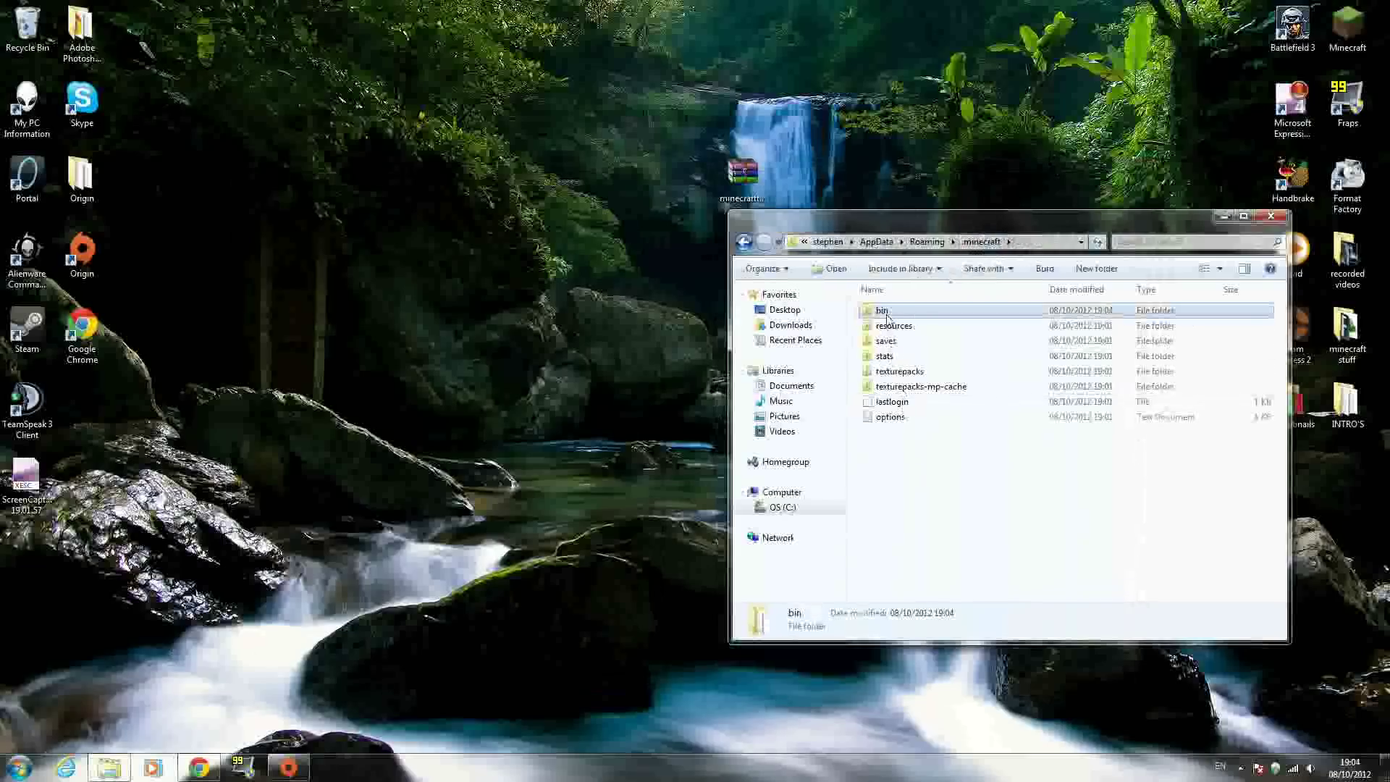
left_click_drag(808, 212, 750, 306)
double_click(794, 252)
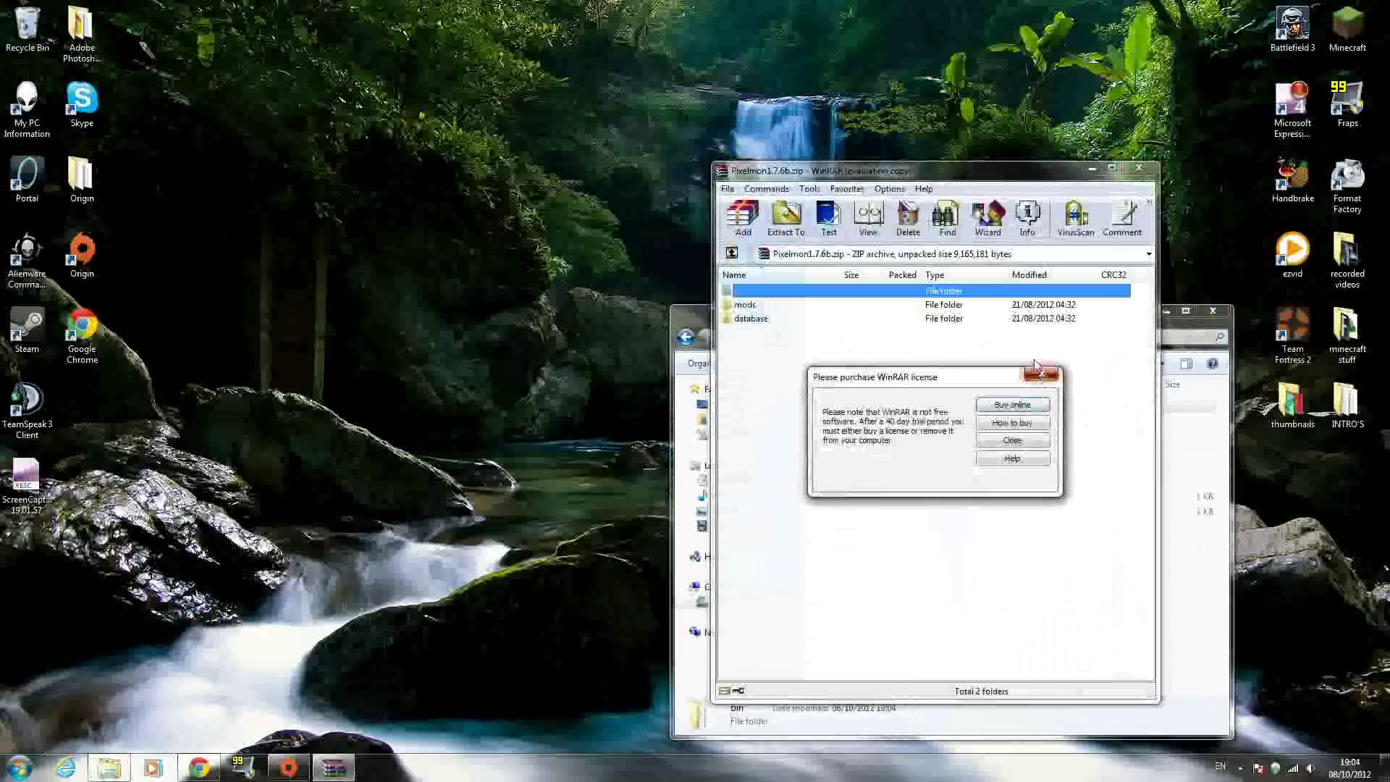
left_click(1057, 370)
left_click_drag(971, 170, 584, 155)
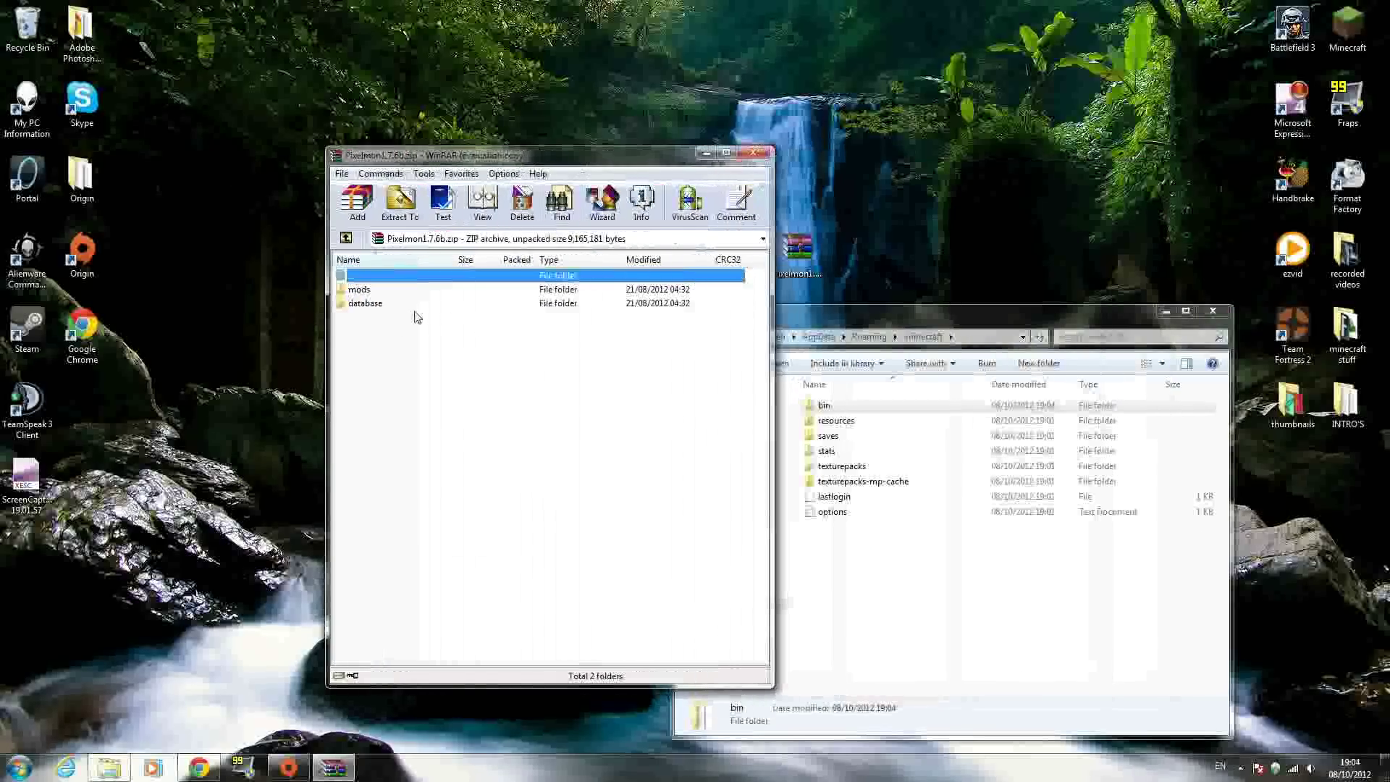
Copy the mods and database folders from the Pixelmon archive into .minecraft and close the archive.
left_click(366, 303)
left_click(359, 288, "shift")
left_click_drag(359, 289, 852, 550)
left_click(753, 153)
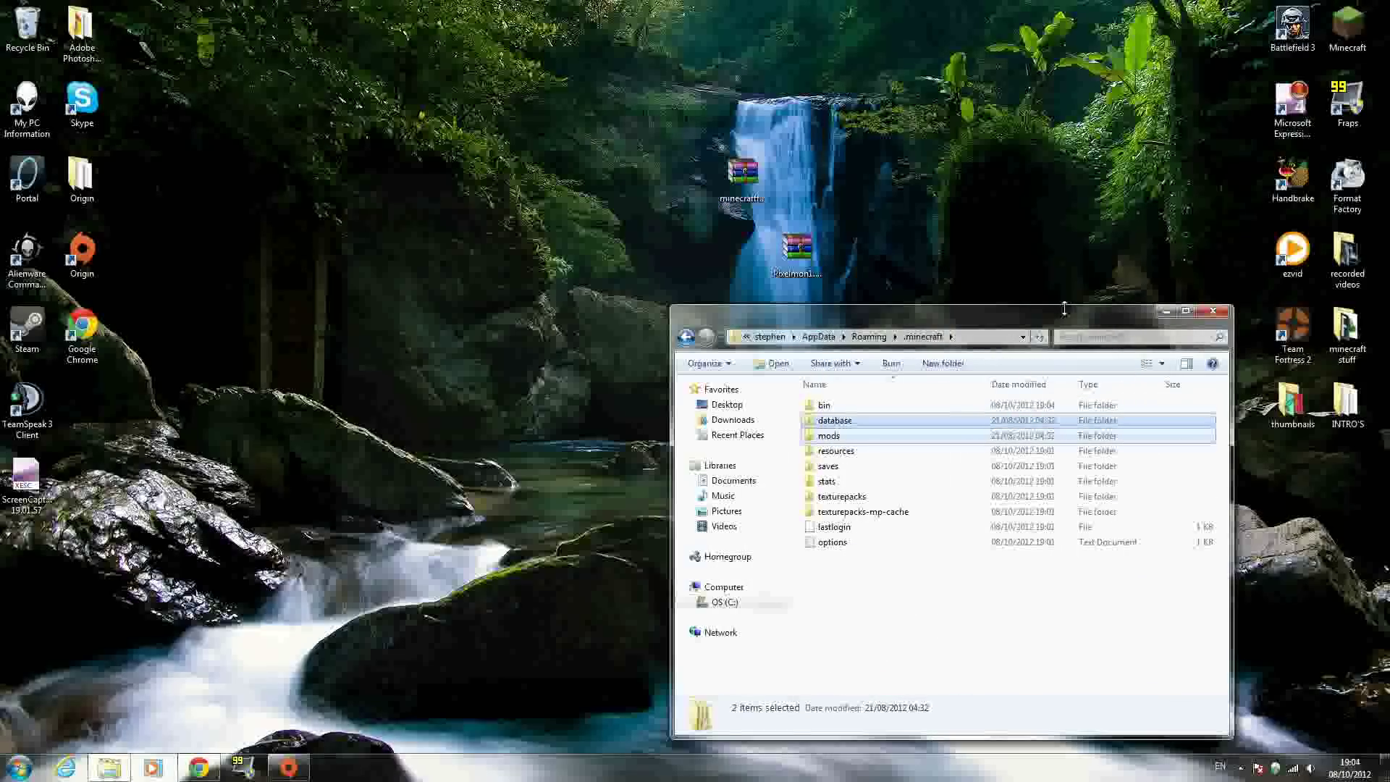
Close the .minecraft folder, launch Minecraft from the desktop, log in with the remembered account and maximize the game window.
double_click(1347, 28)
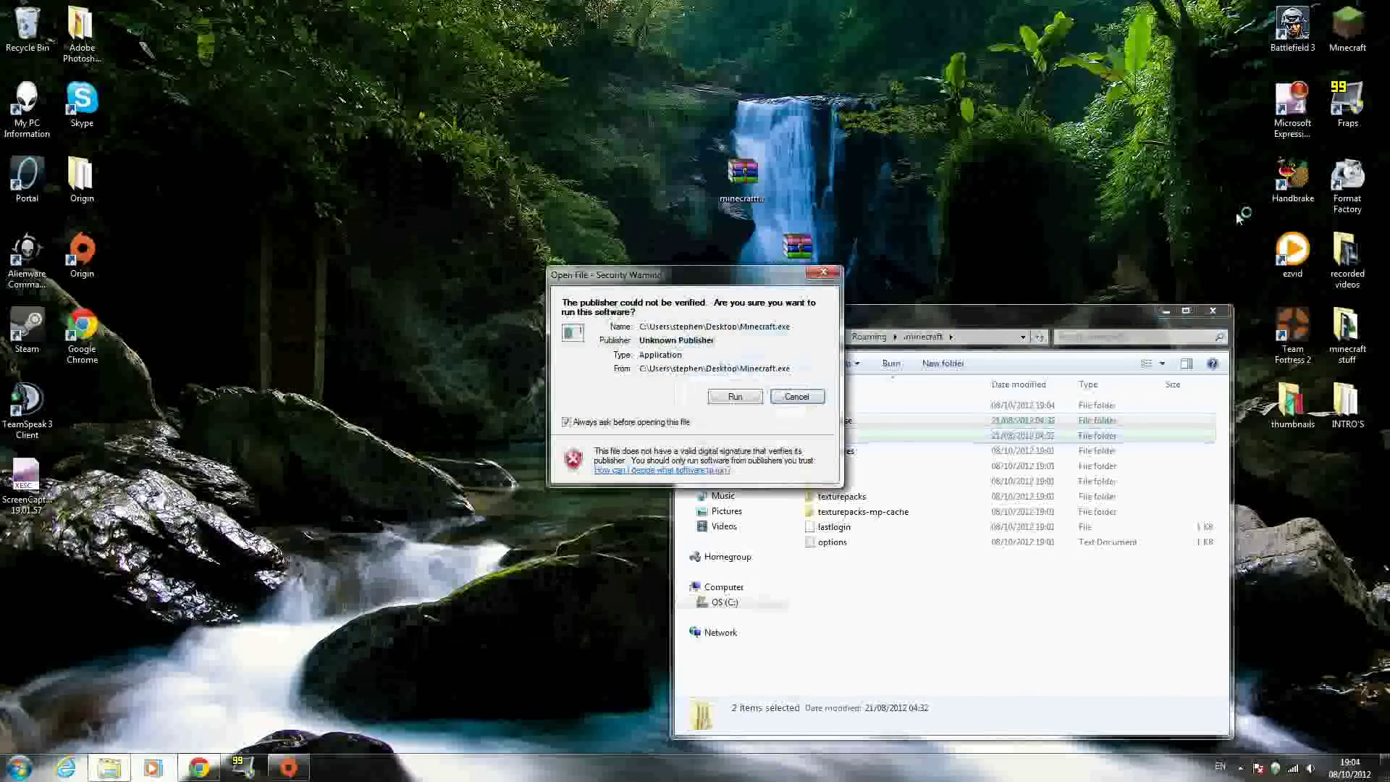
left_click(1212, 310)
left_click(735, 395)
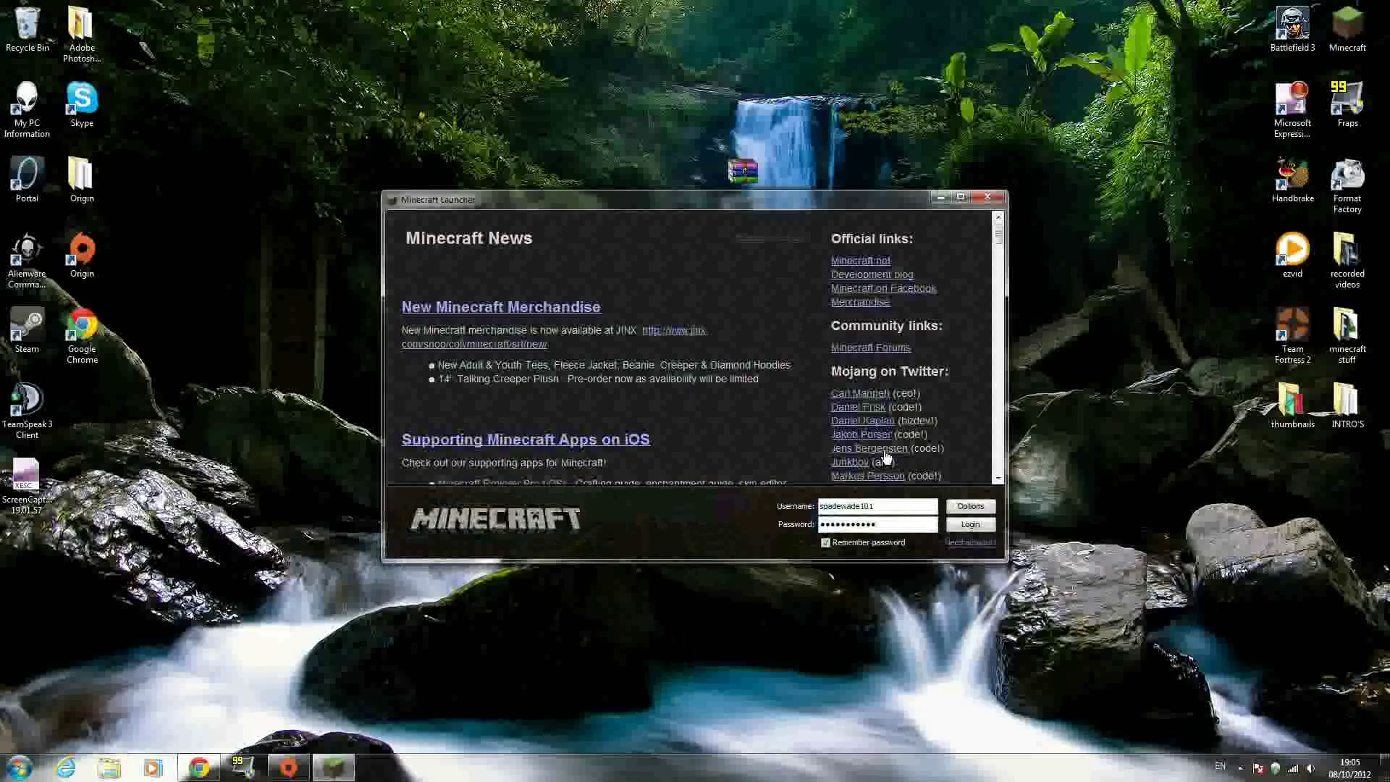
left_click(992, 530)
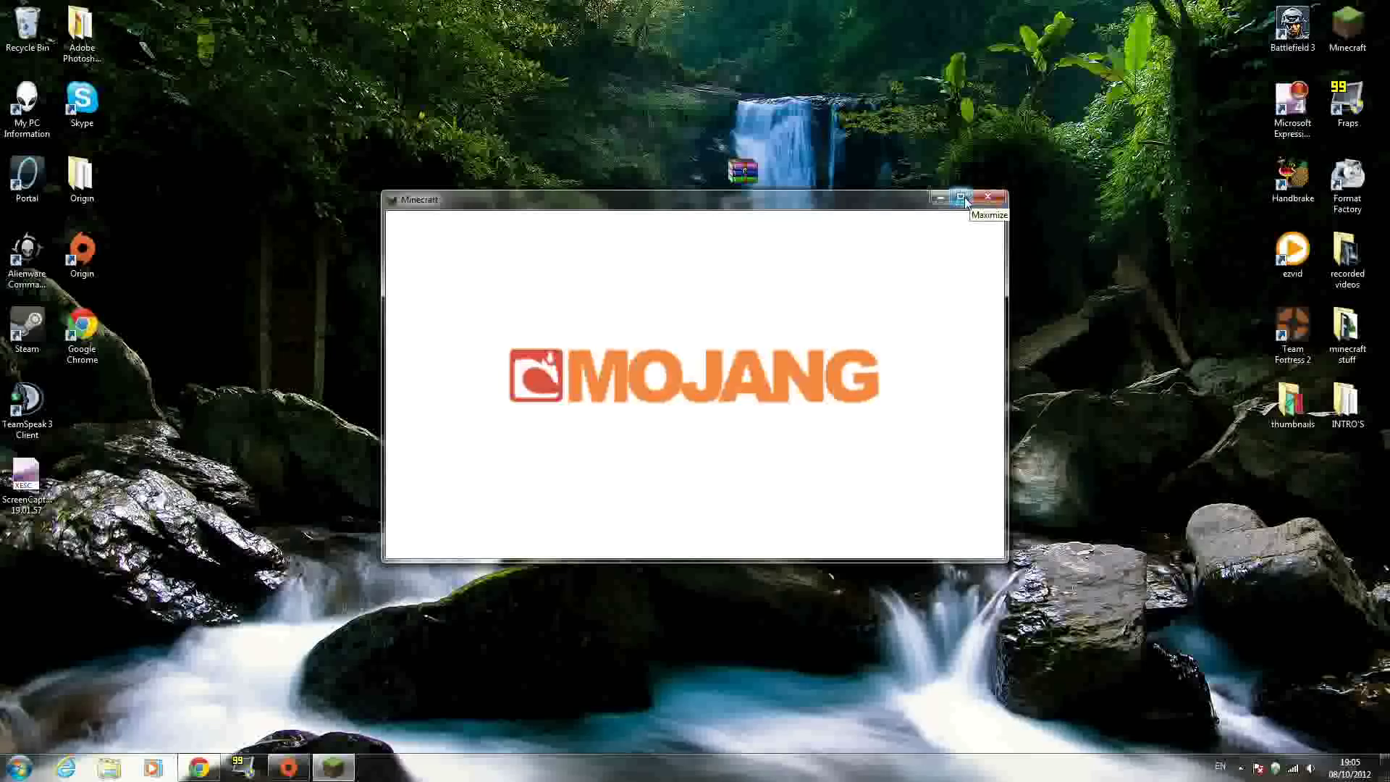
left_click(962, 198)
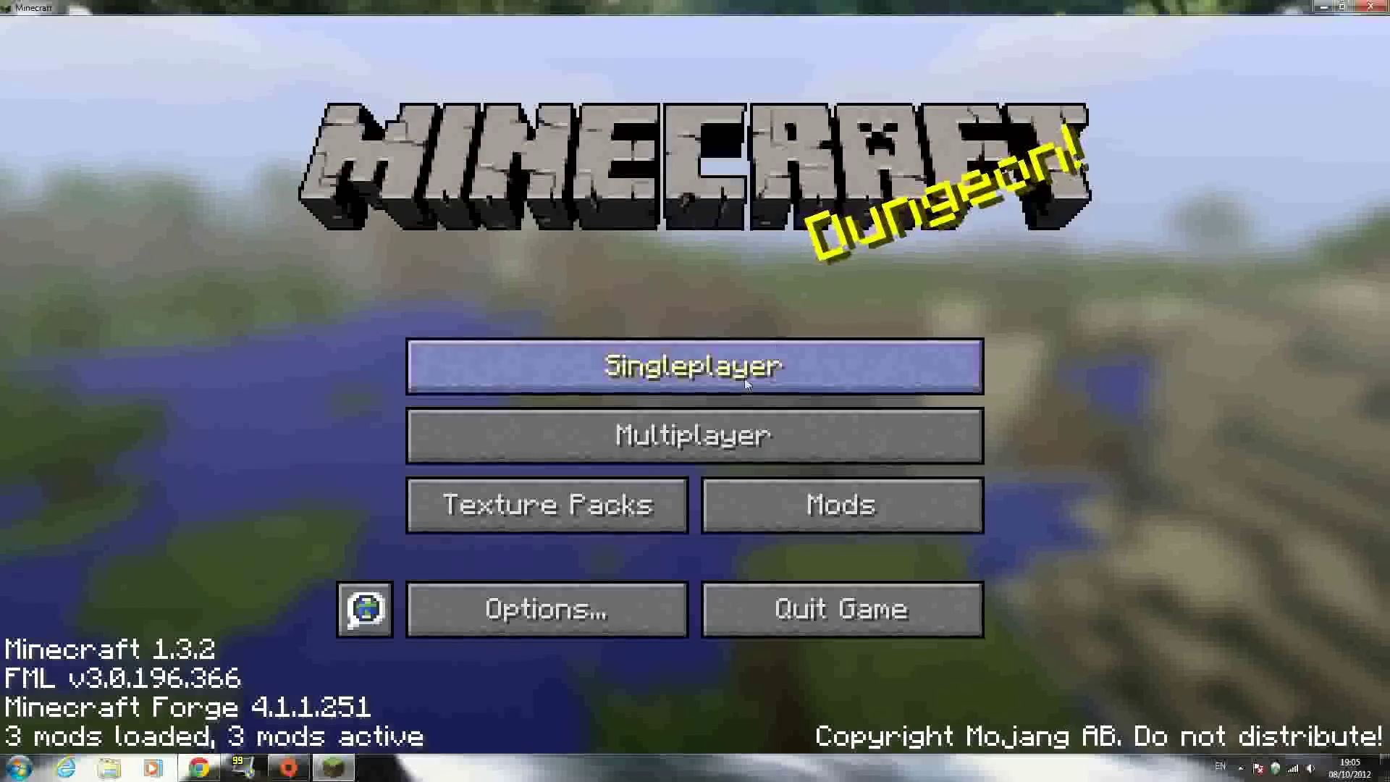
Start a singleplayer world, choose Squirtle as the starter and send it out.
left_click(749, 384)
left_click(940, 608)
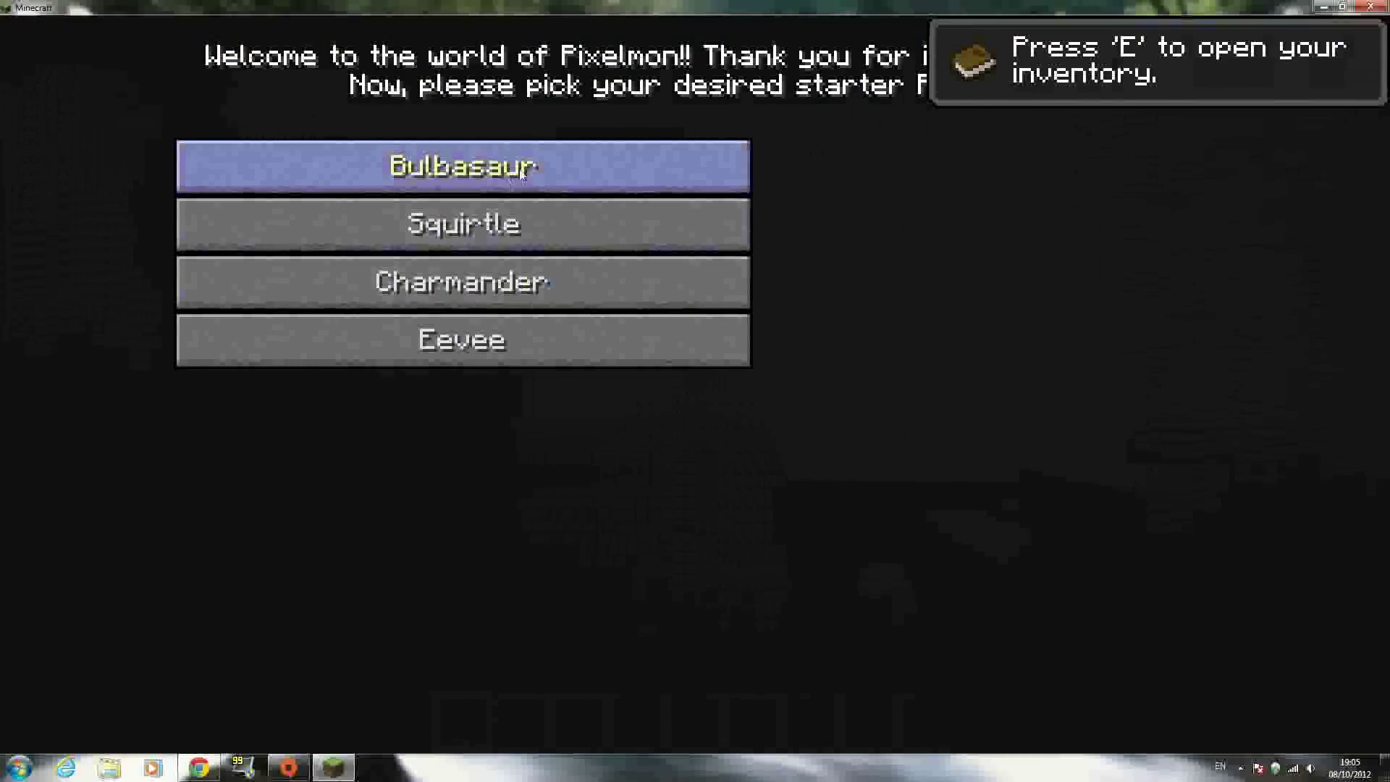
left_click(527, 228)
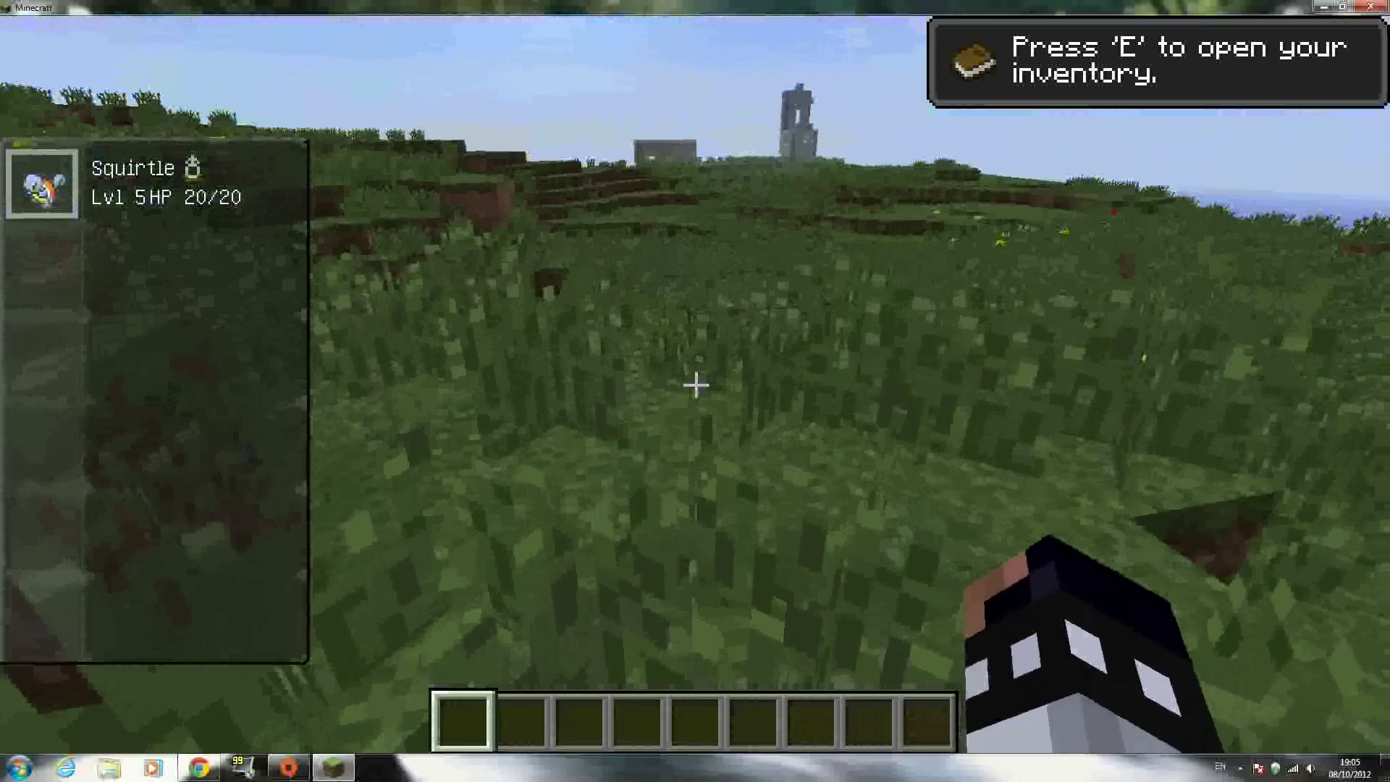
key("r")
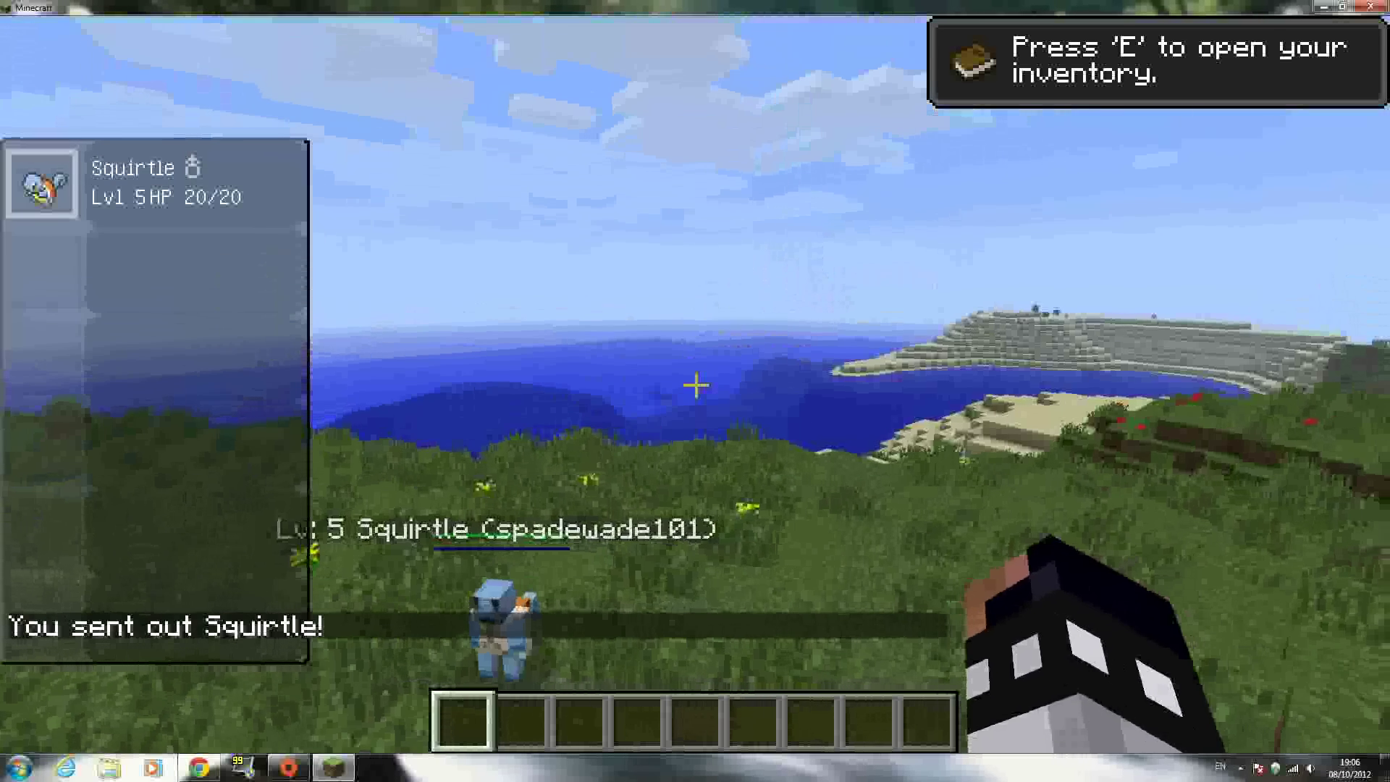
Take a stack of 64 blue candies from the Miscellaneous inventory category and hold it in hand.
key("e")
left_click(786, 152)
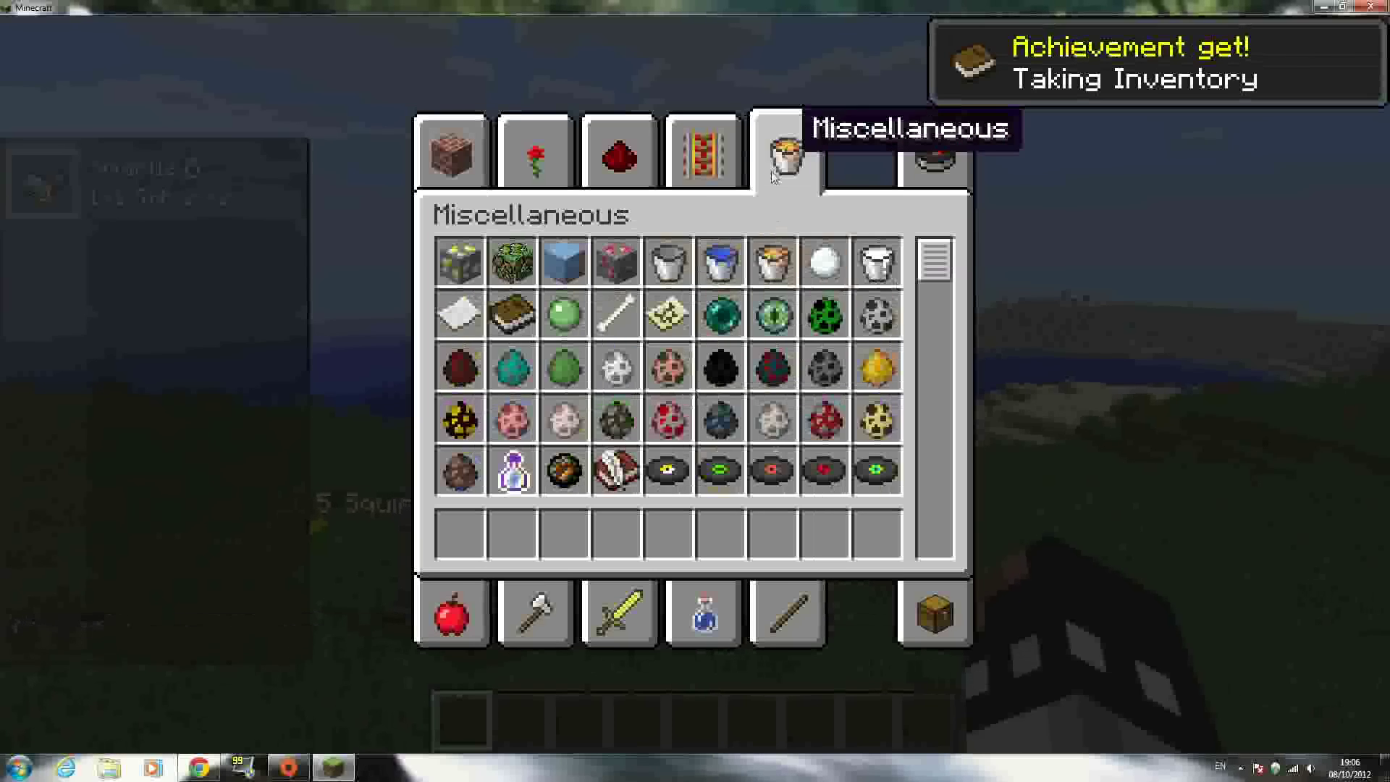
scroll(783, 369, "down", 5)
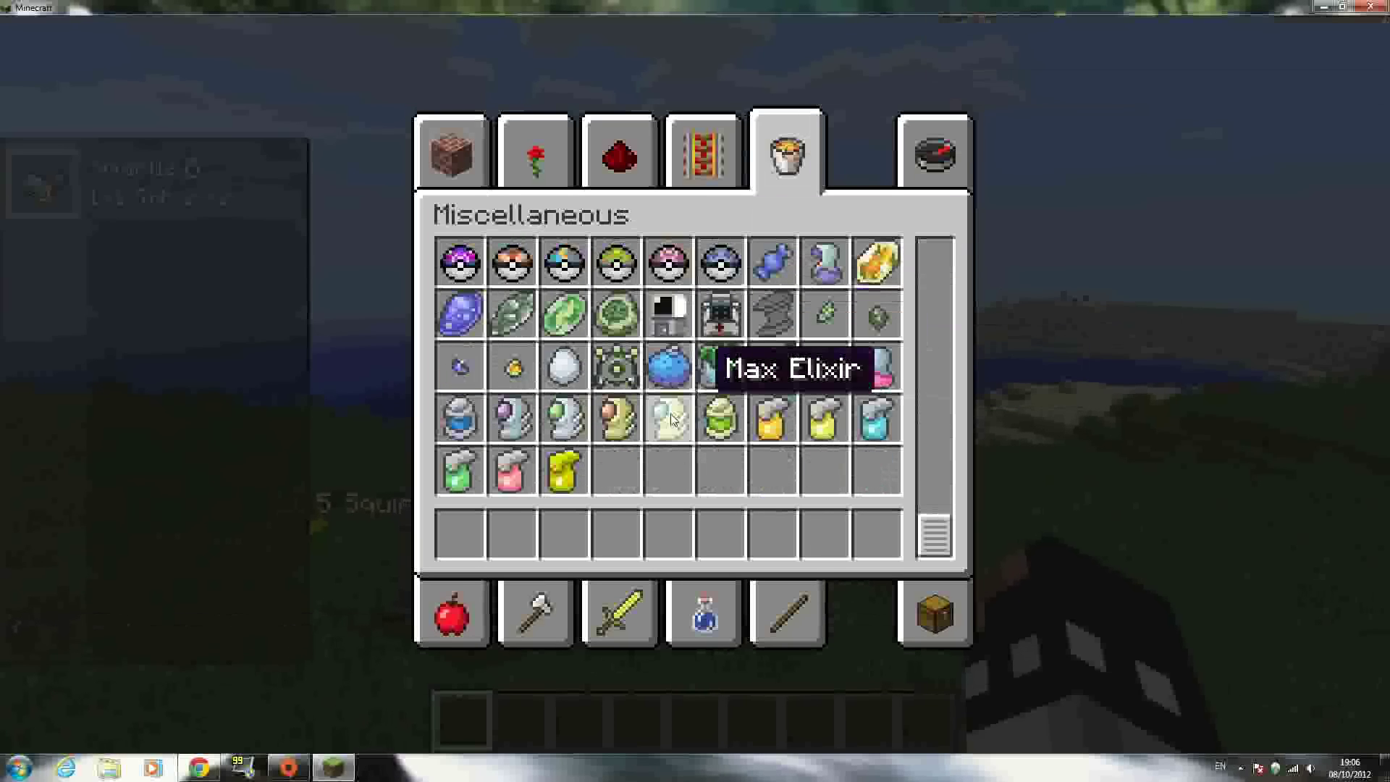
key("e")
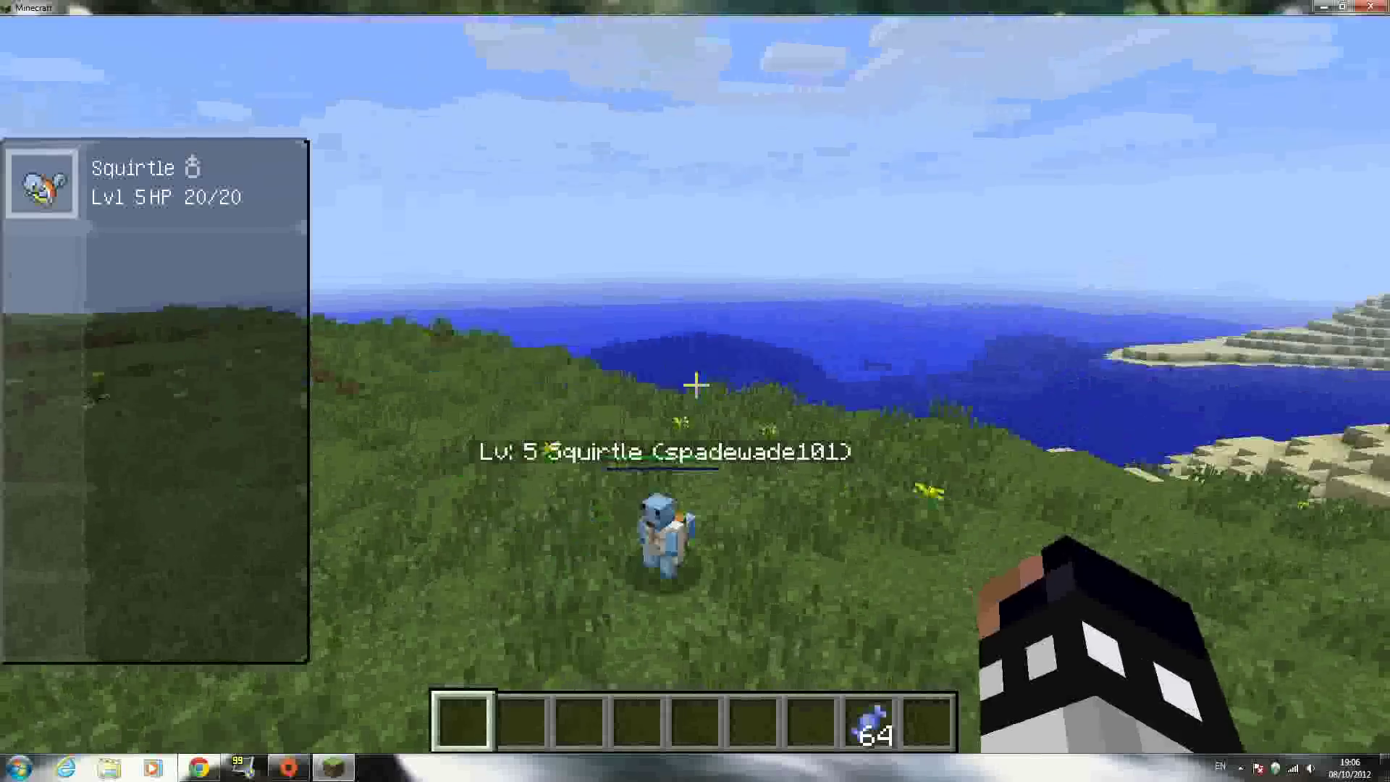
scroll(695, 391, "down", 7)
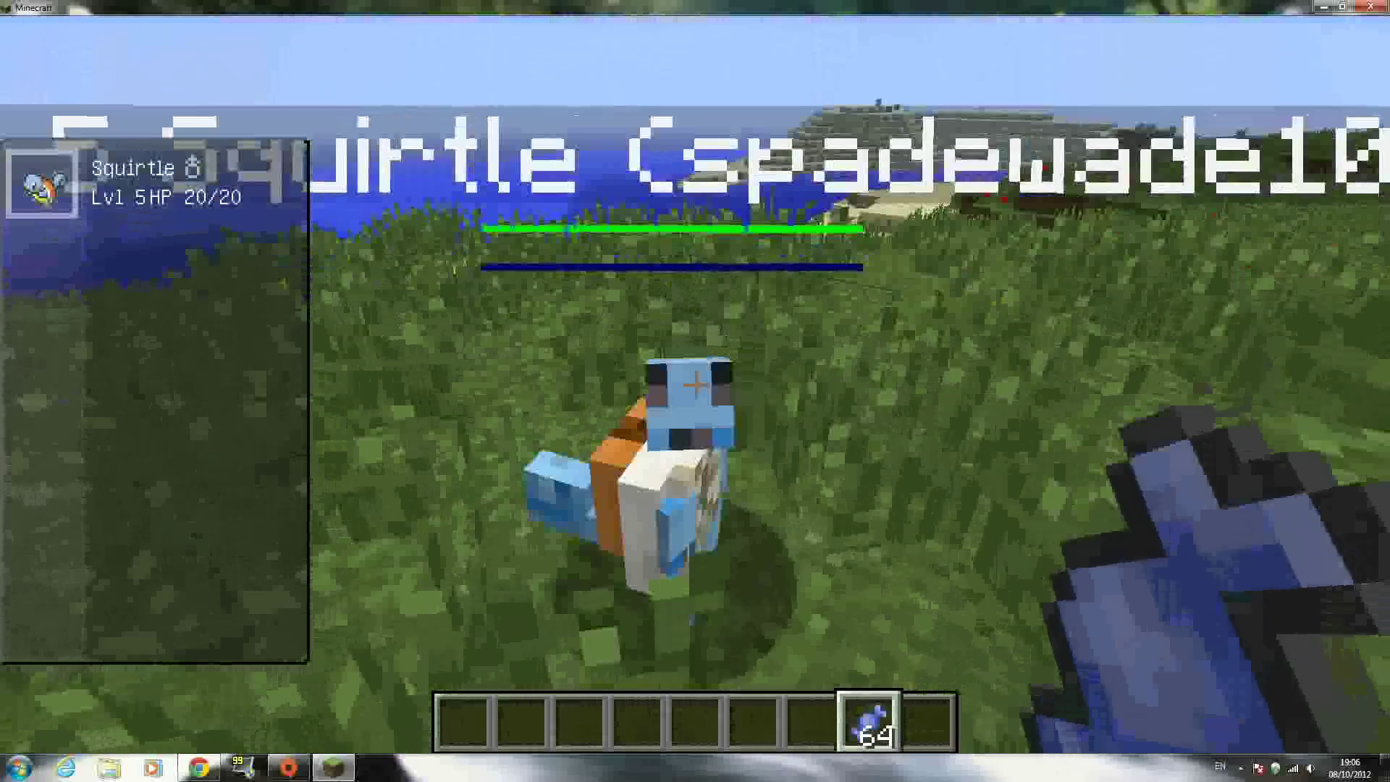
Feed candies to Squirtle, replacing Tackle with Water Gun and Tail Whip with Bite.
right_click(695, 390)
right_click(695, 391)
right_click(695, 391)
right_click(695, 391)
right_click(695, 391)
right_click(695, 391)
right_click(694, 390)
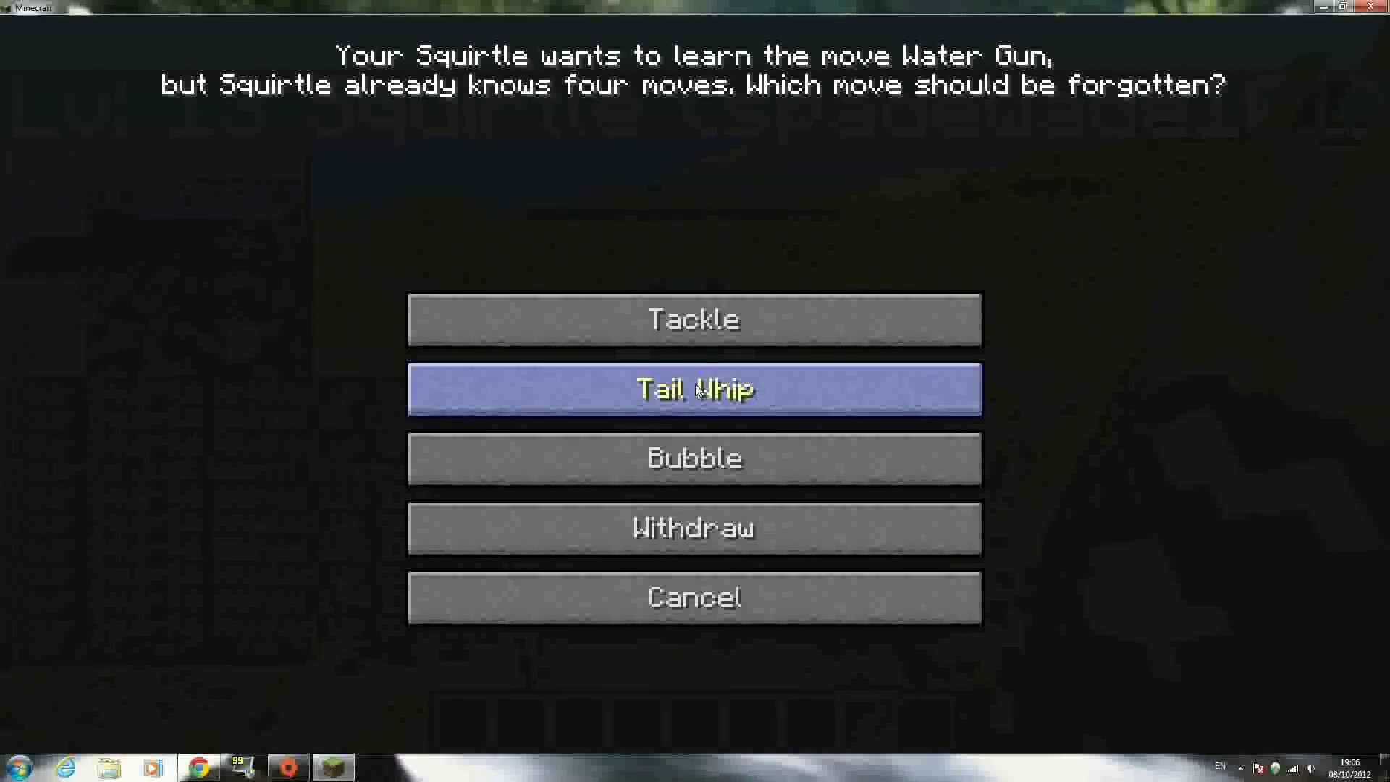
left_click(692, 329)
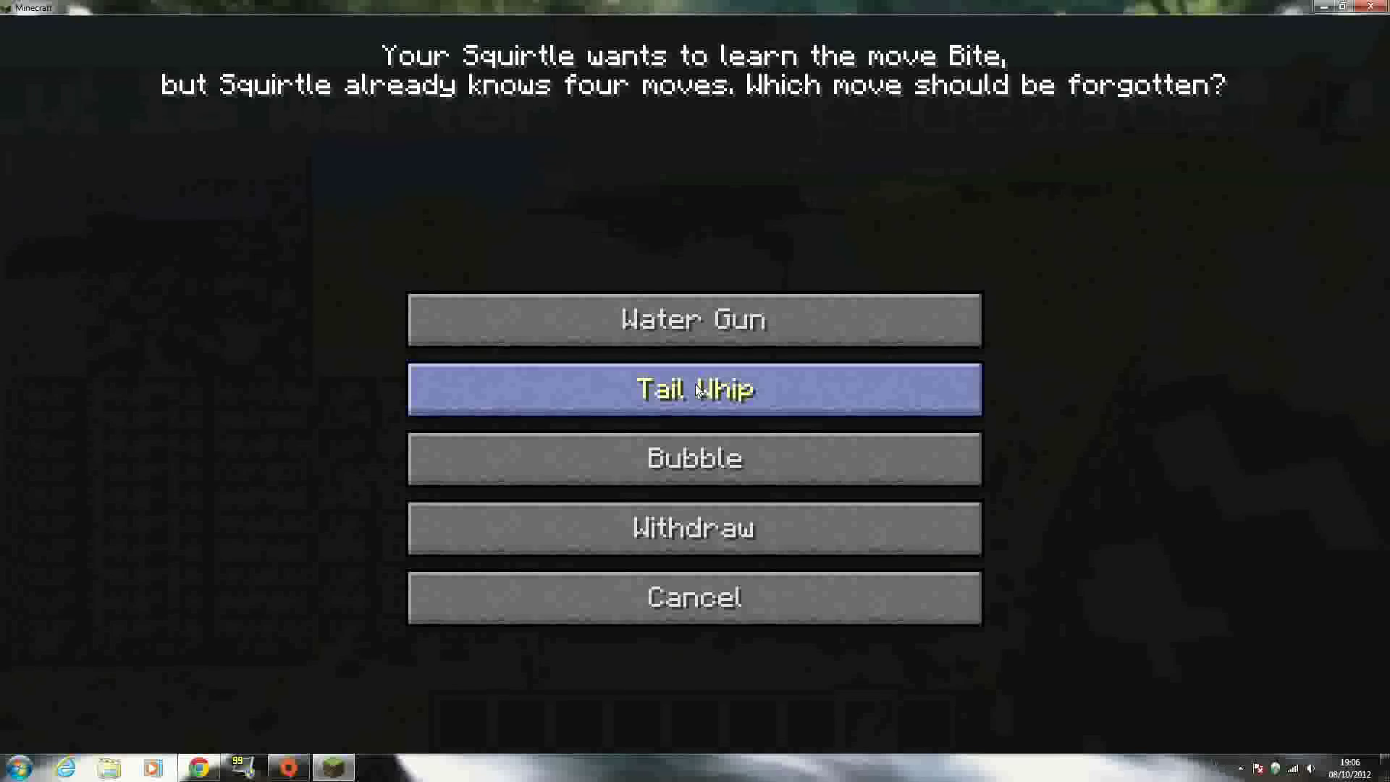
left_click(695, 391)
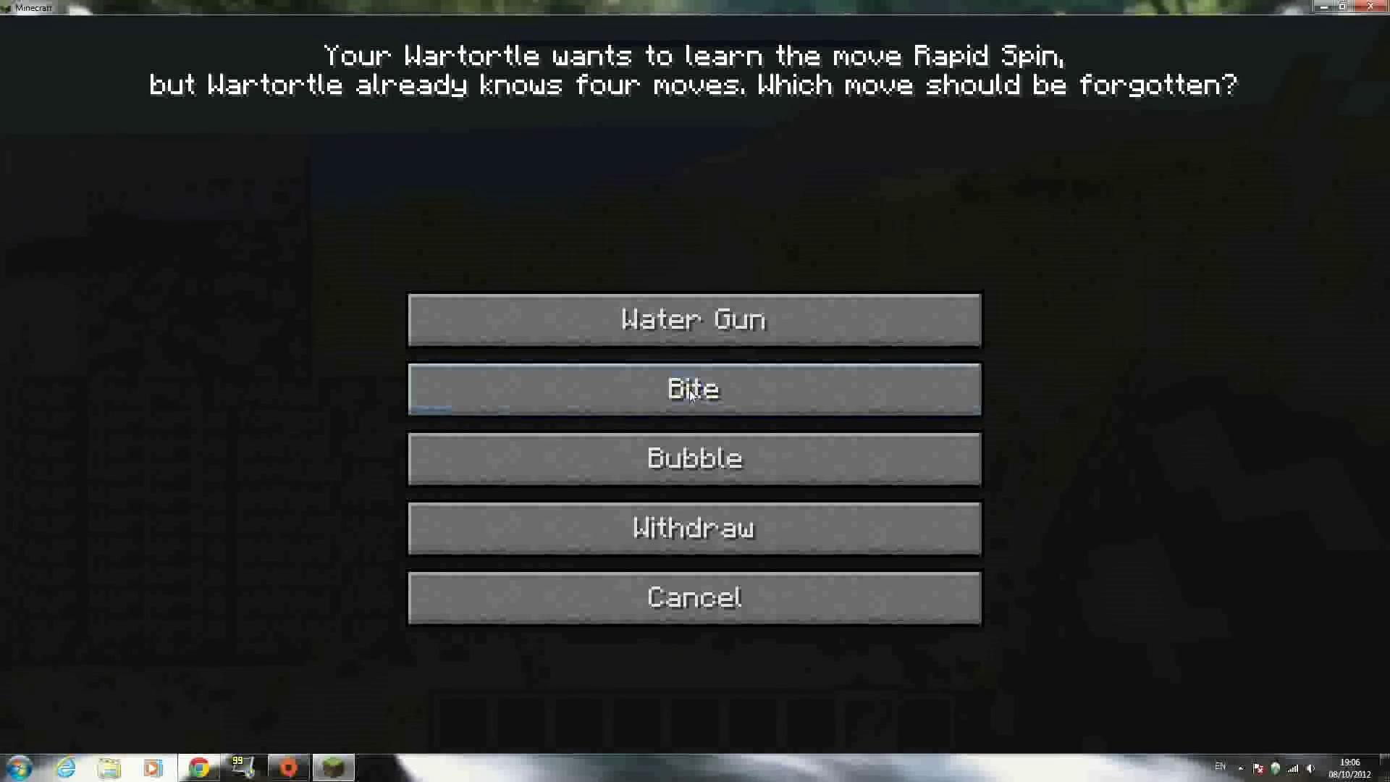
Replace Wartortle's Water Gun with Rapid Spin, feed it more candies and replace Bubble with Protect.
left_click(692, 329)
right_click(694, 391)
right_click(695, 391)
right_click(695, 391)
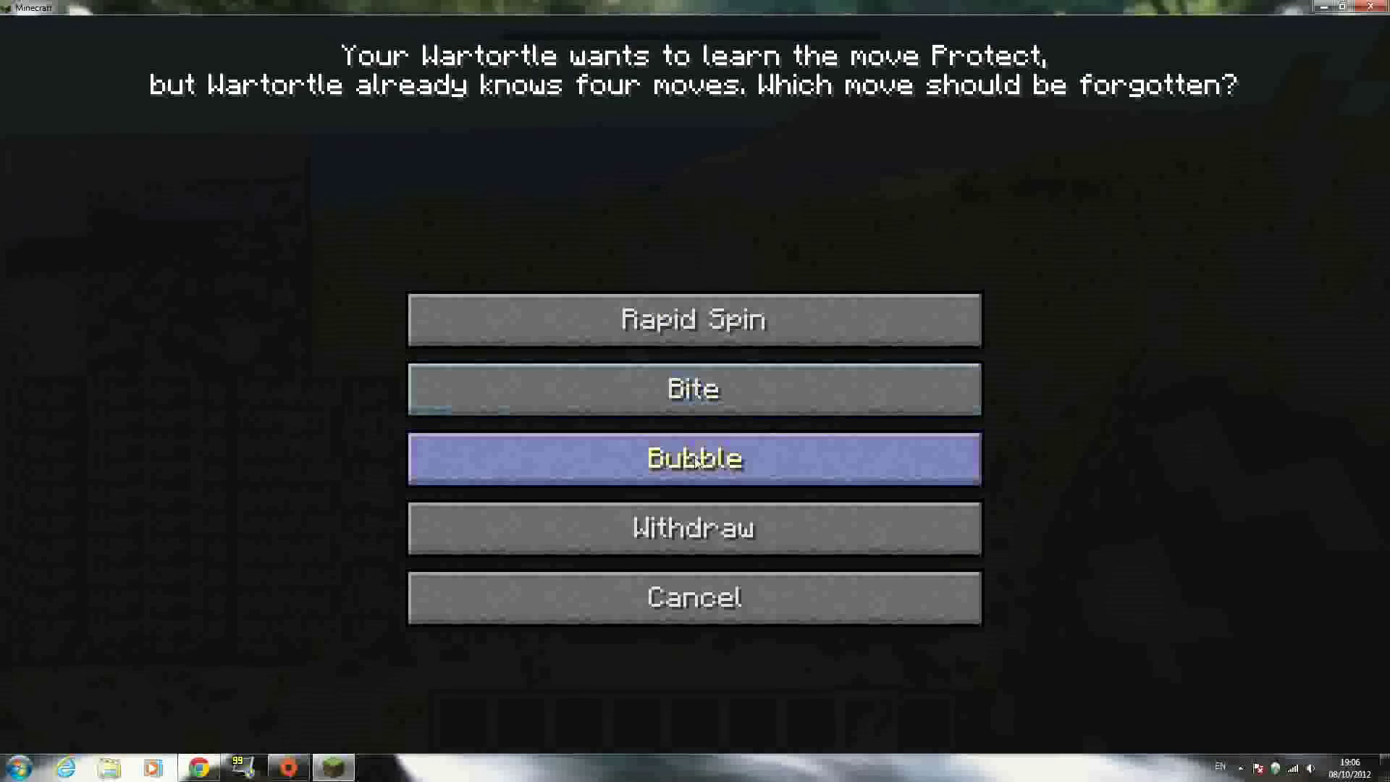
left_click(695, 458)
Keep feeding Wartortle candies, replacing Protect with Water Pulse and that move with Aqua Tail.
right_click(695, 391)
right_click(694, 391)
right_click(695, 390)
right_click(694, 391)
left_click(695, 458)
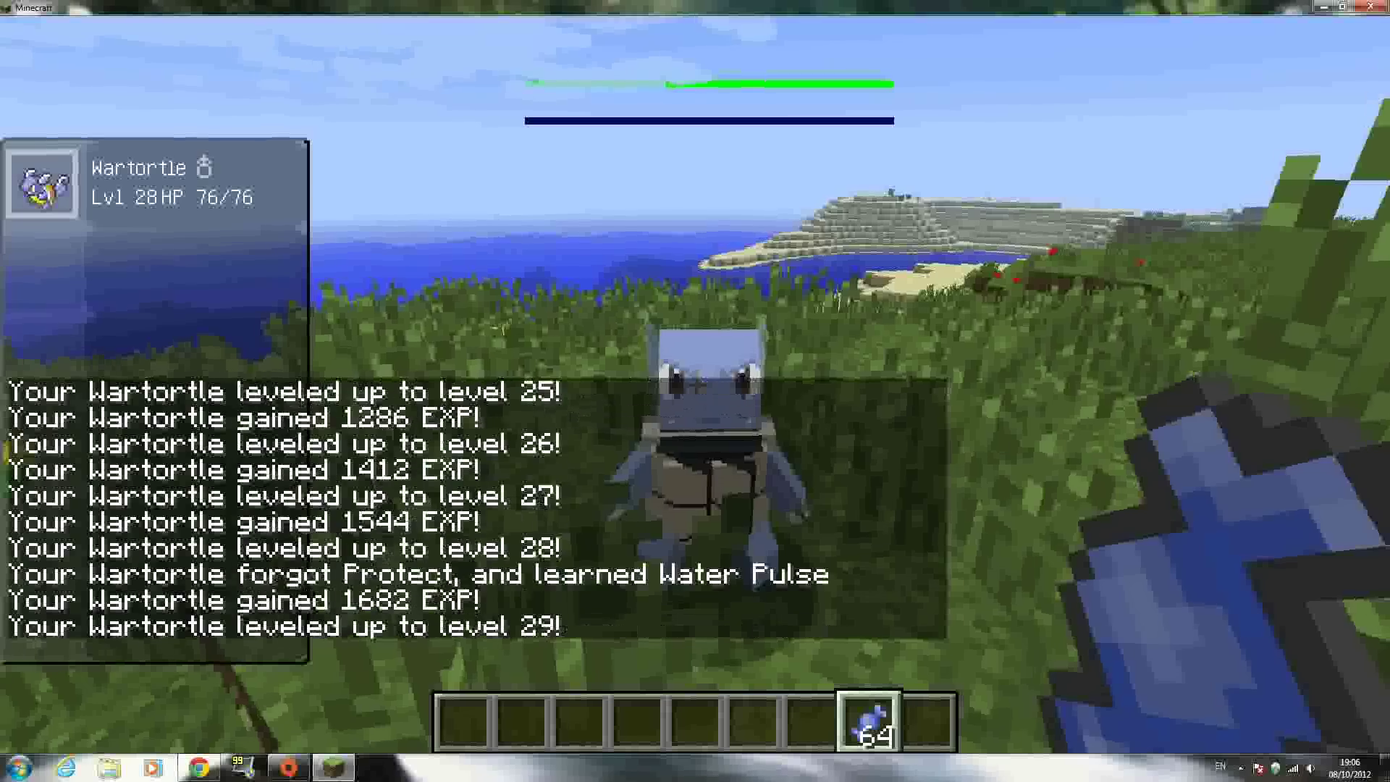
right_click(695, 391)
right_click(695, 391)
right_click(694, 391)
right_click(695, 391)
left_click(695, 458)
Feed Wartortle candies until it evolves into Blastoise, replace Aqua Tail with Skull Bash and keep that move when it is offered again.
right_click(695, 391)
right_click(695, 391)
right_click(695, 391)
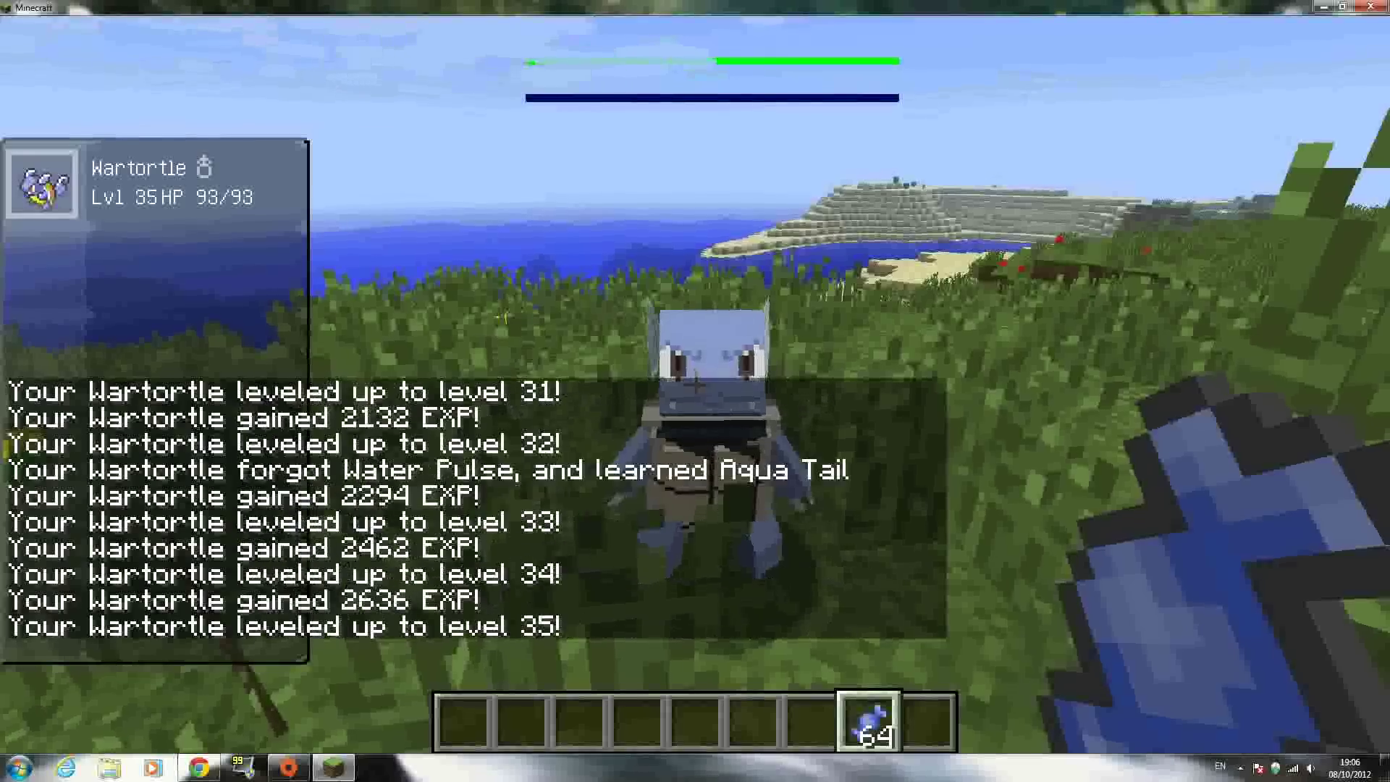
right_click(695, 391)
left_click(695, 457)
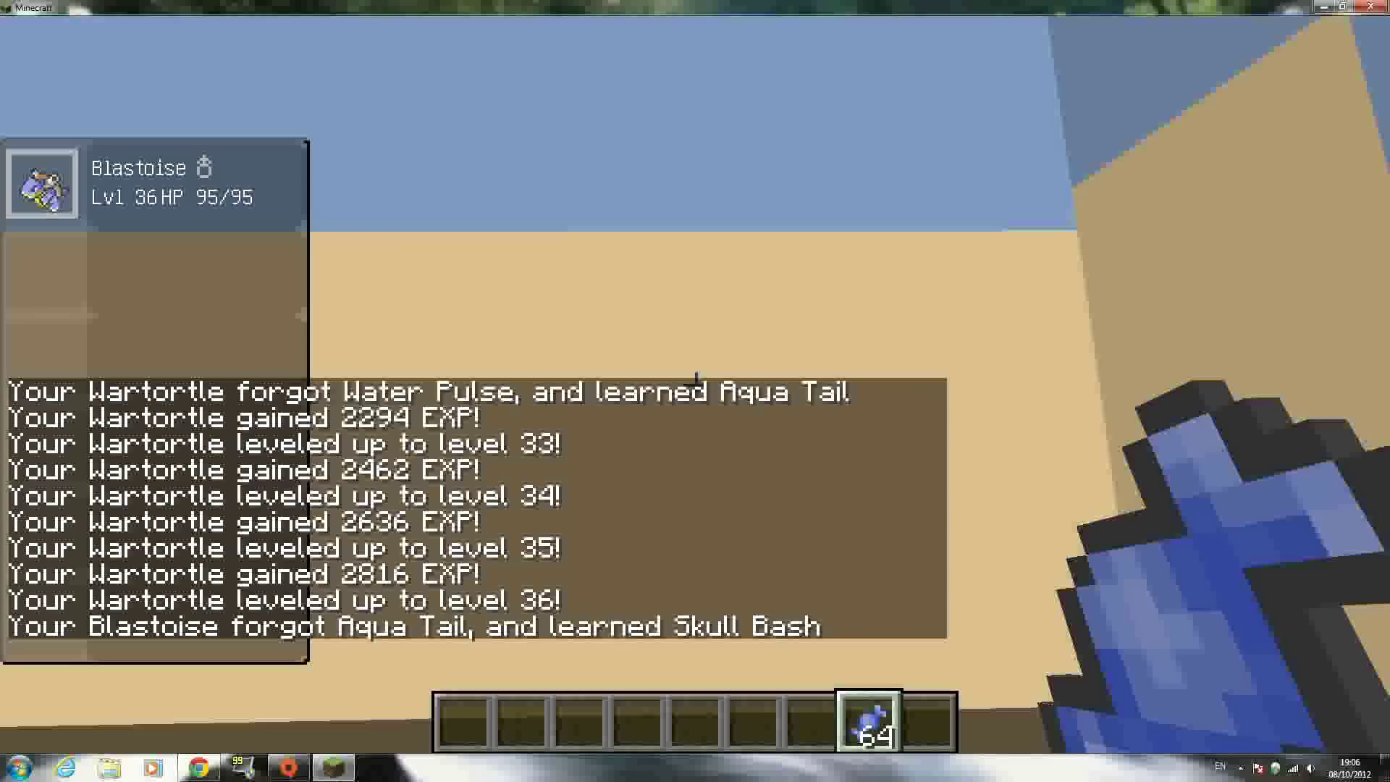
right_click(695, 380)
right_click(695, 380)
right_click(695, 380)
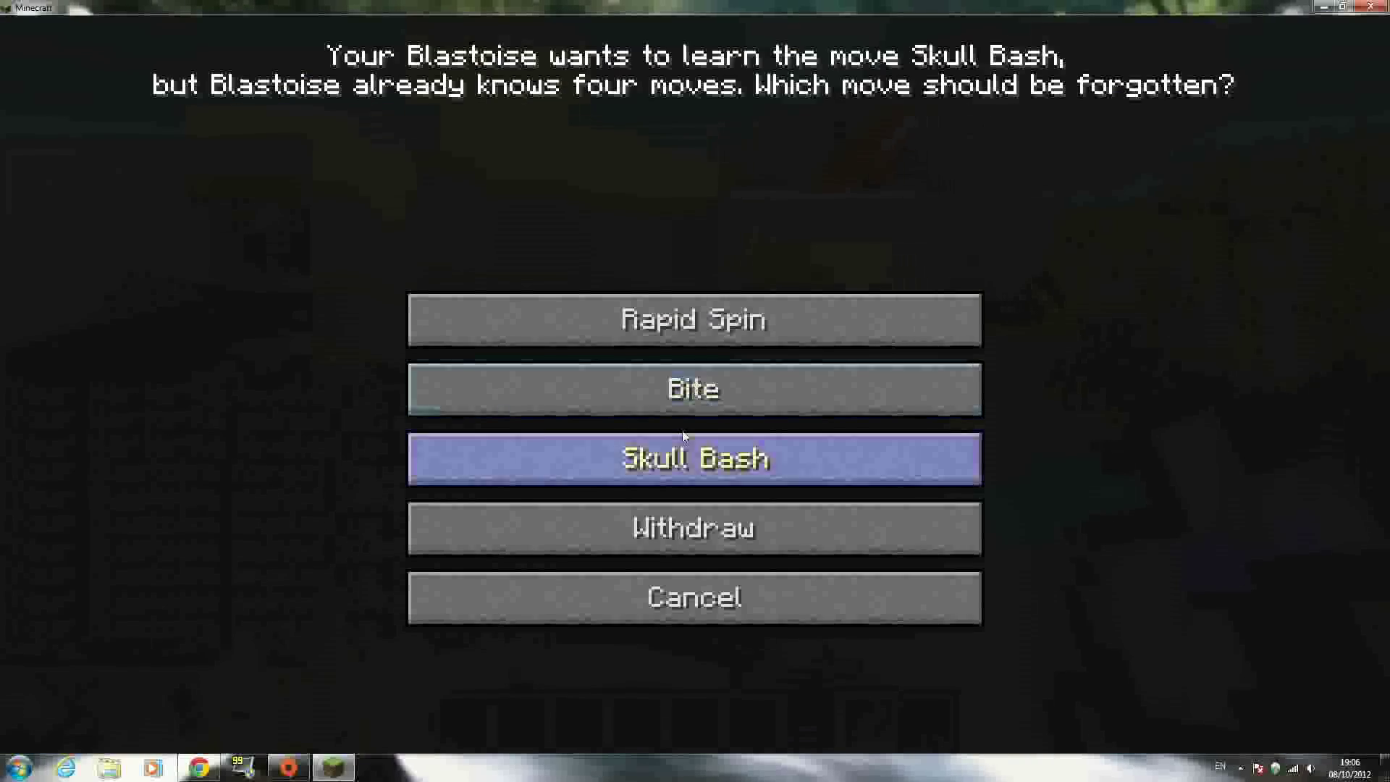
left_click(695, 456)
Feed candies to Blastoise and replace Rapid Spin with Iron Defense.
right_click(695, 380)
right_click(695, 380)
right_click(695, 380)
right_click(695, 380)
right_click(695, 380)
right_click(695, 380)
right_click(695, 380)
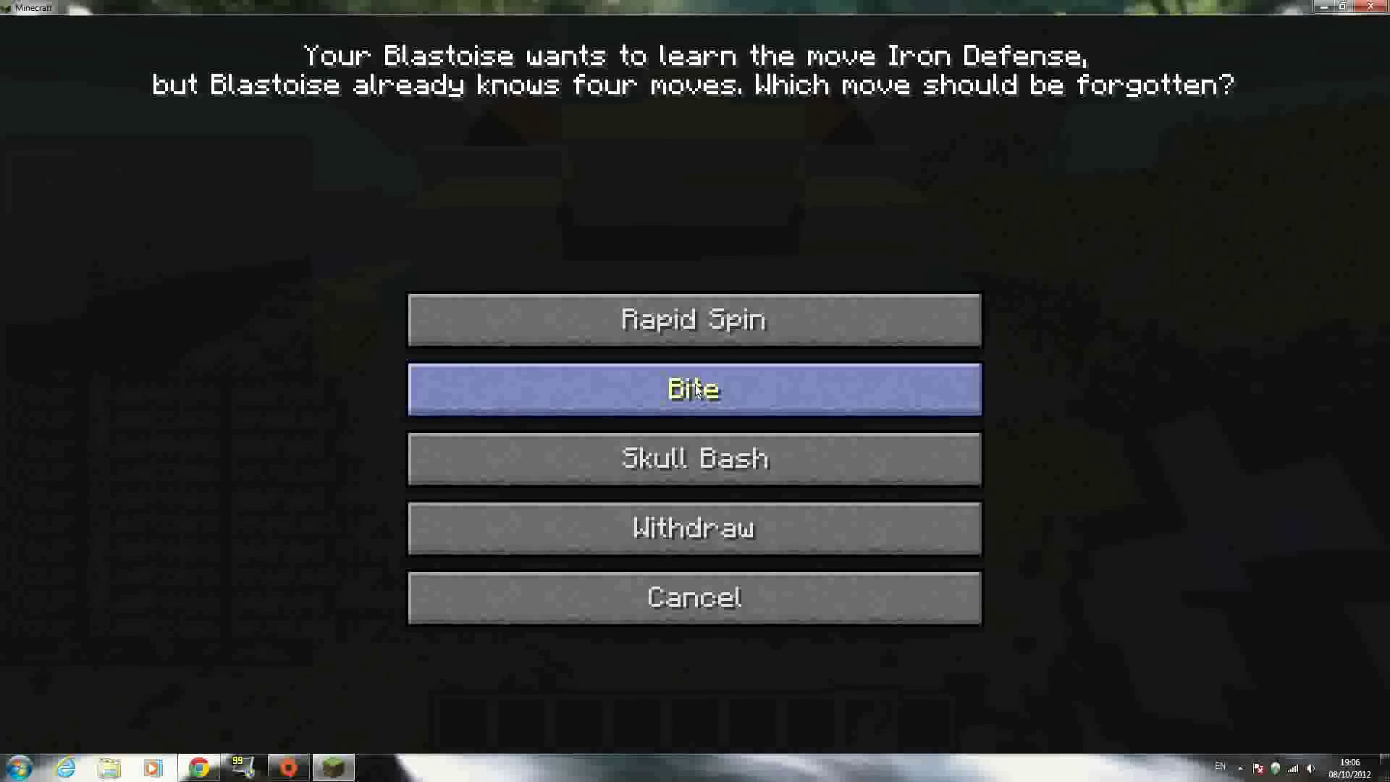
left_click(692, 322)
Feed Blastoise candies up to level 60, replacing Skull Bash with Rain Dance and Bite with Hydro Pump.
right_click(695, 380)
right_click(695, 380)
right_click(695, 380)
right_click(695, 380)
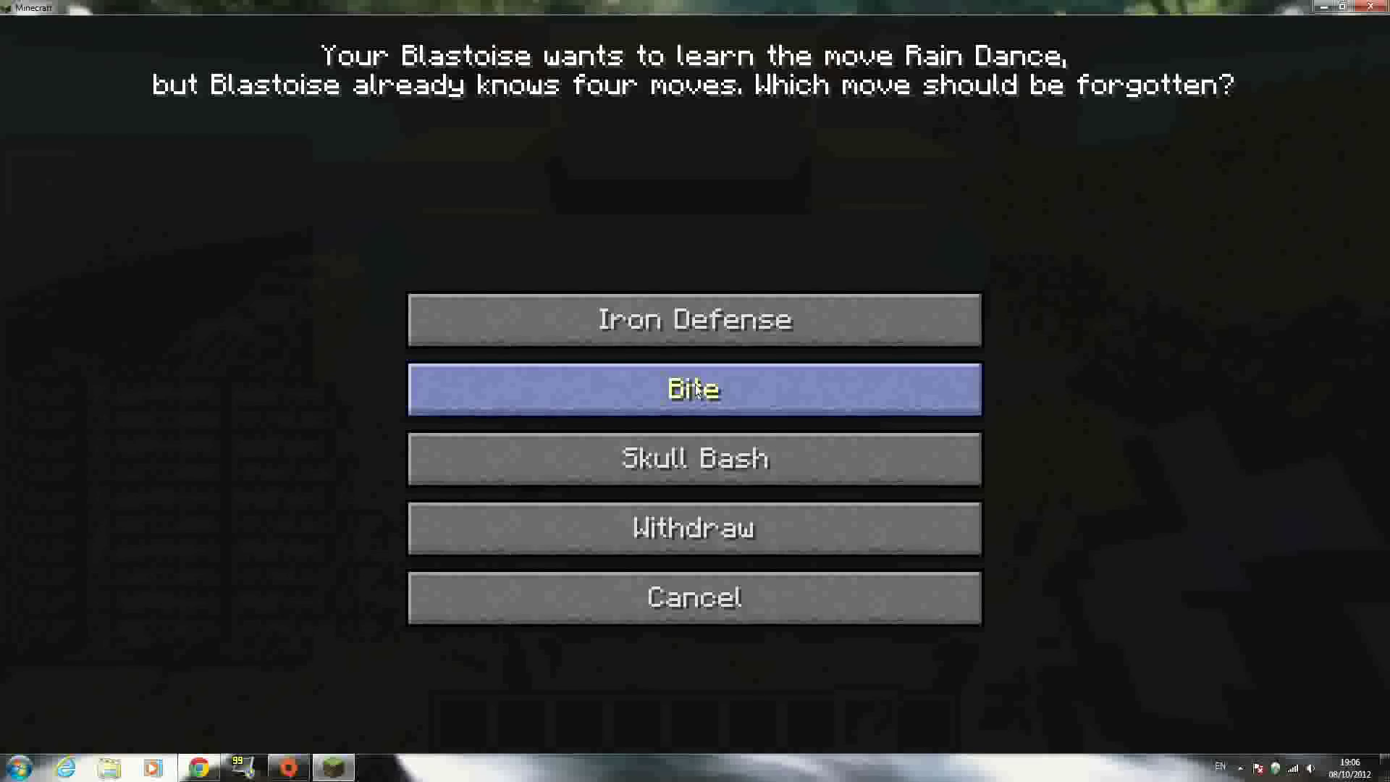
left_click(699, 438)
right_click(695, 380)
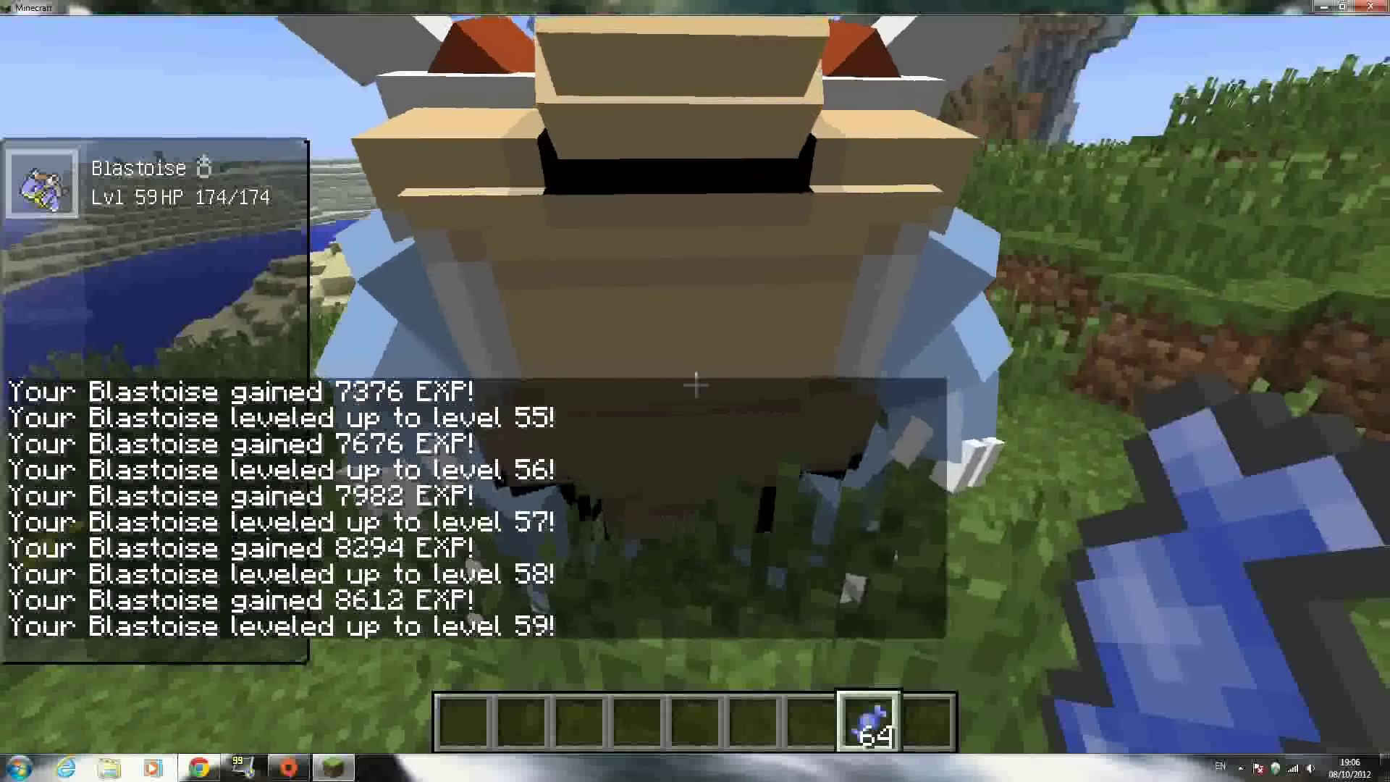
right_click(695, 385)
left_click(695, 388)
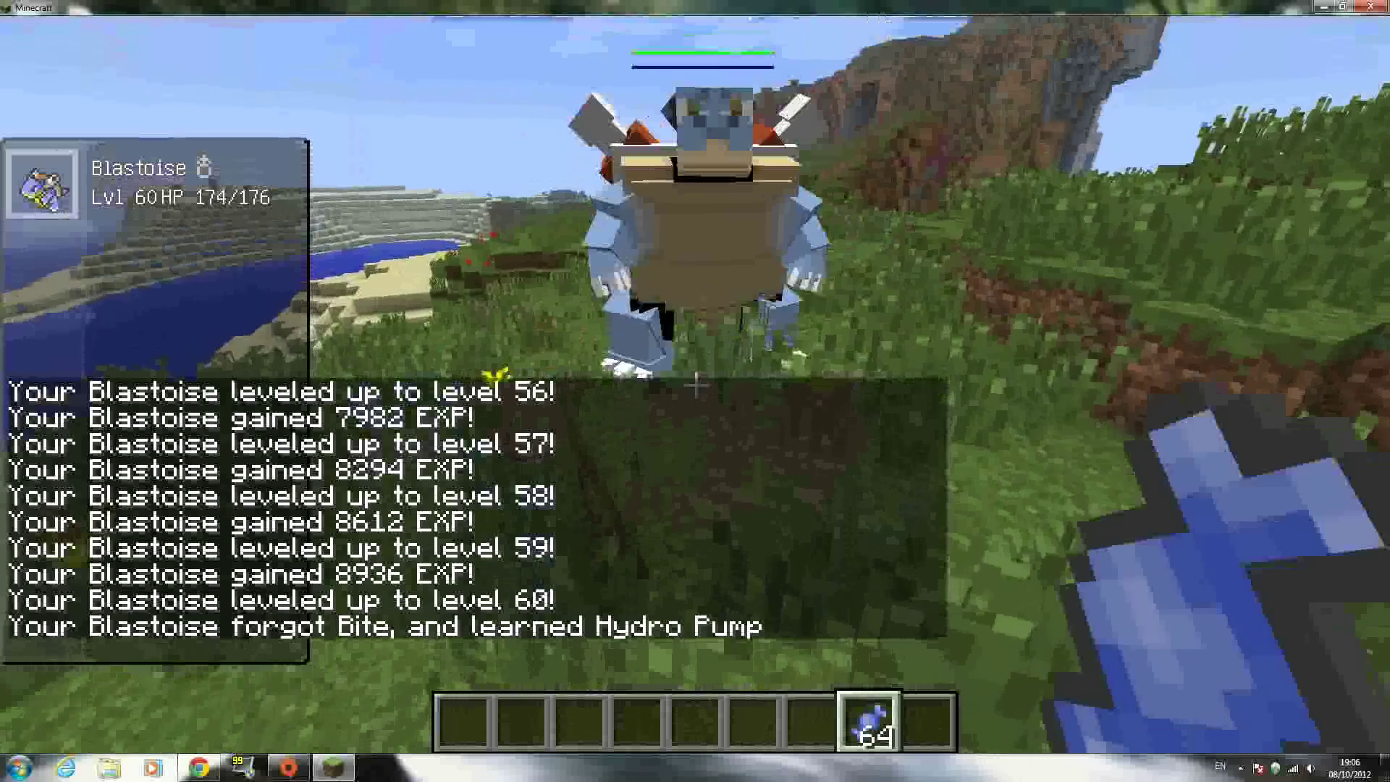
Feed Blastoise candies beyond level 72 and replace Rain Dance with Hydro Cannon.
right_click(695, 385)
right_click(694, 385)
right_click(695, 385)
right_click(695, 385)
right_click(695, 385)
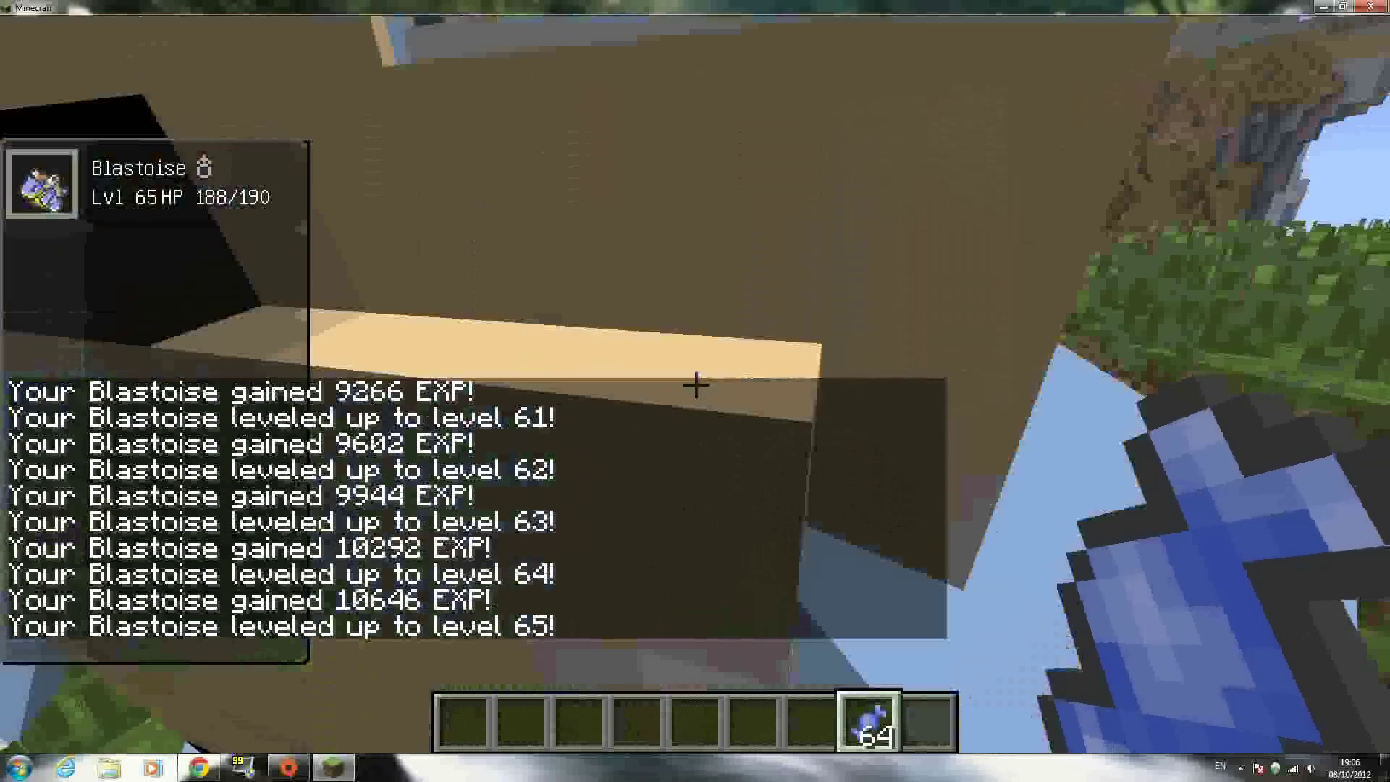
right_click(694, 385)
right_click(695, 385)
right_click(695, 385)
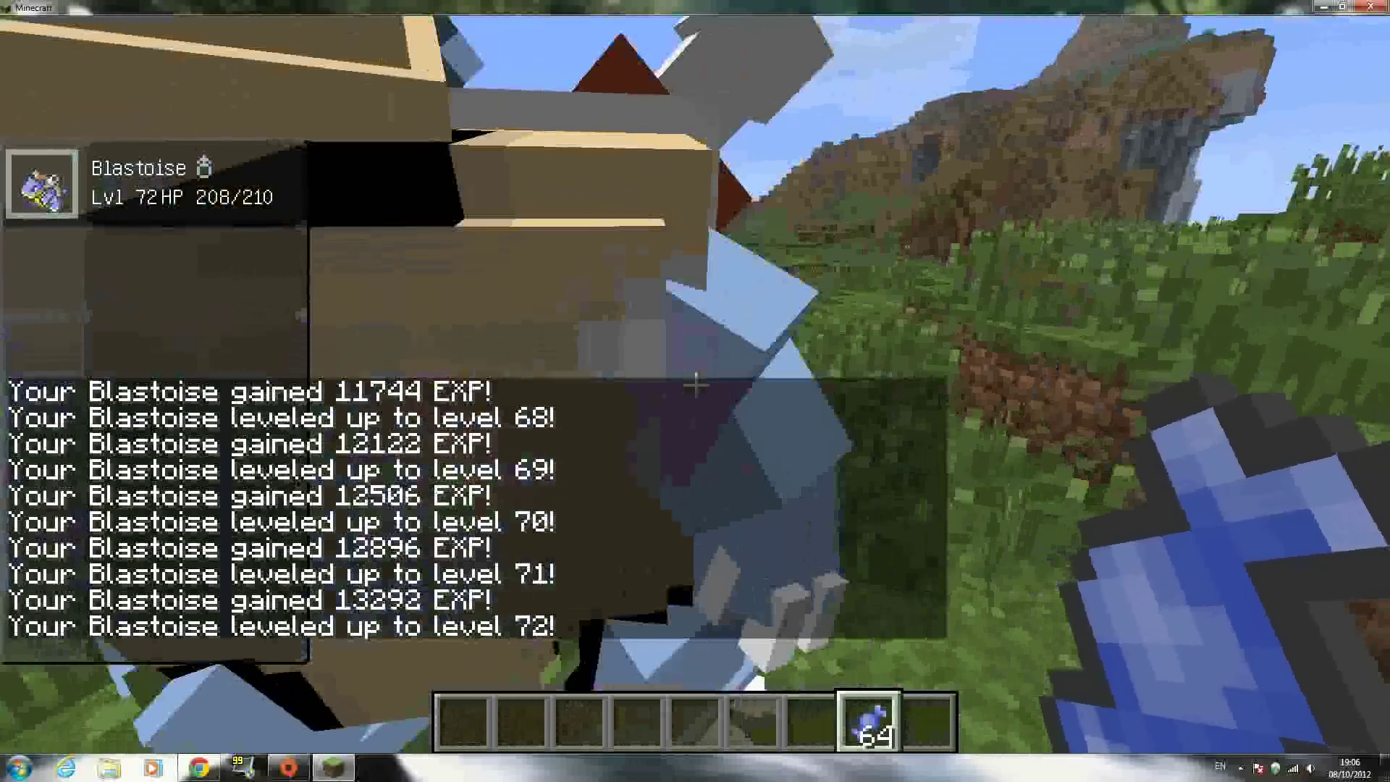
right_click(695, 385)
right_click(695, 385)
right_click(695, 385)
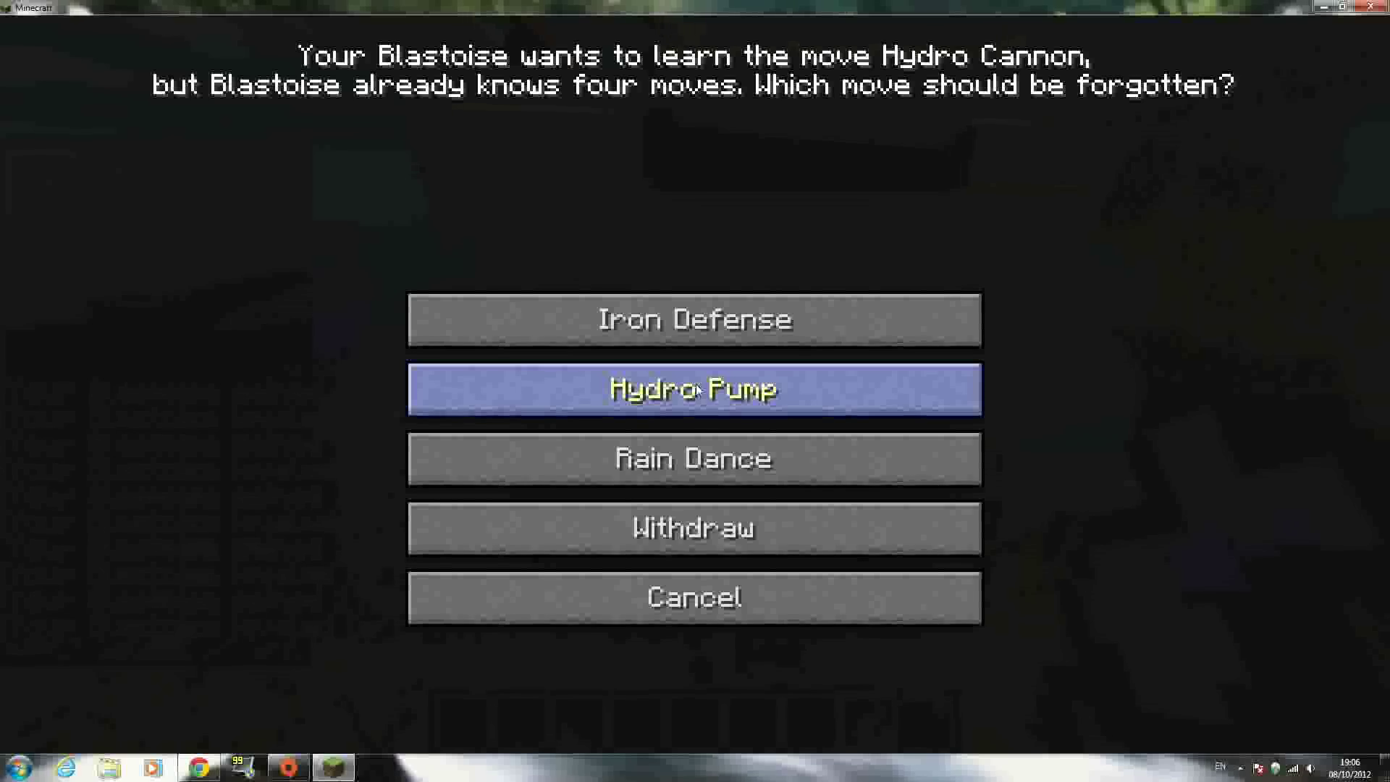
left_click(695, 456)
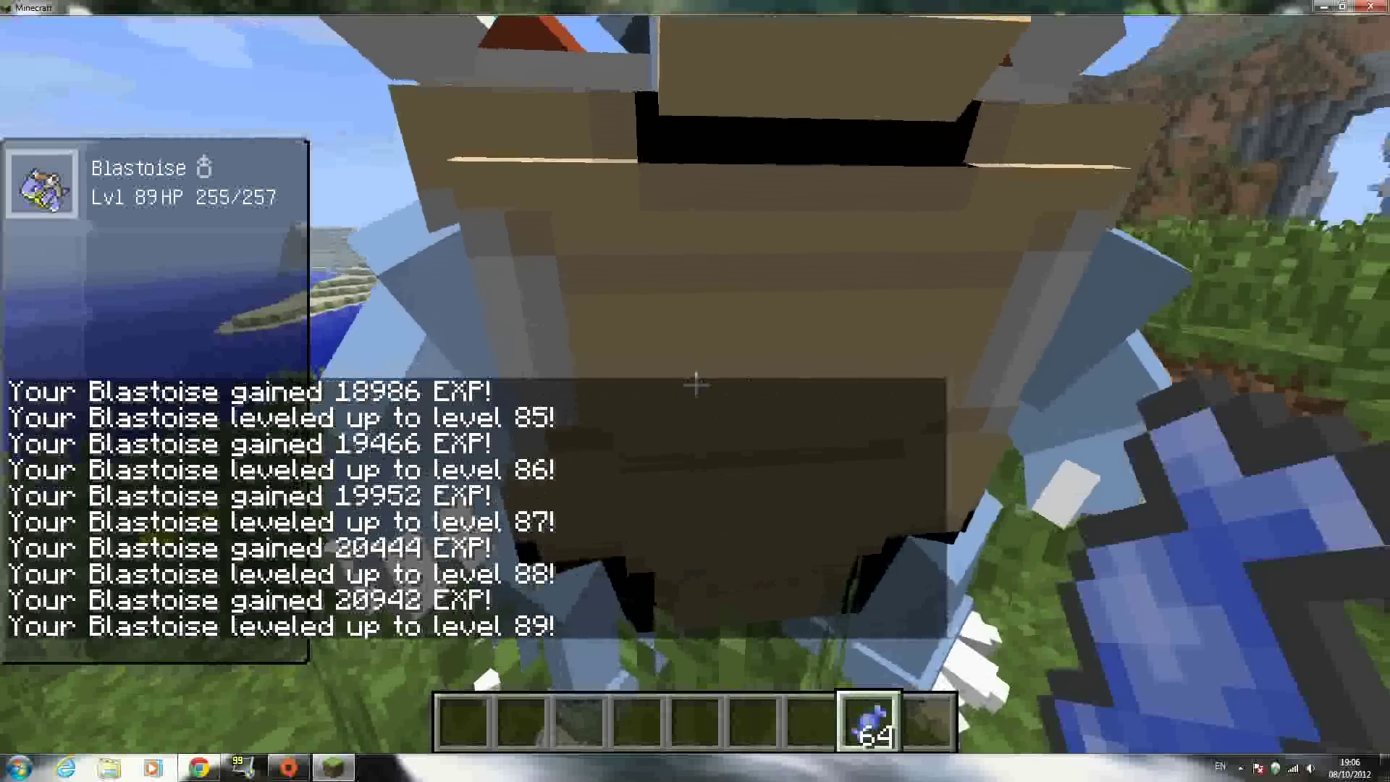